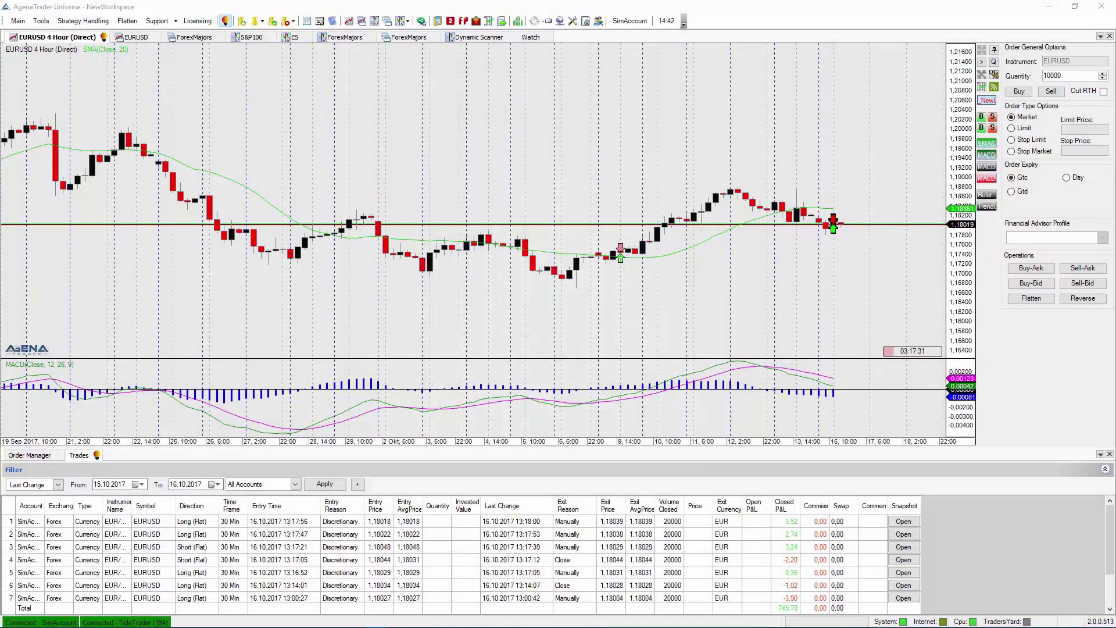
Collapse the order entry panel and place a buy stop order for 10000 EURUSD at about 1.1854 on the chart.
{"action": "mouse_move", "coordinate": [834, 332]}
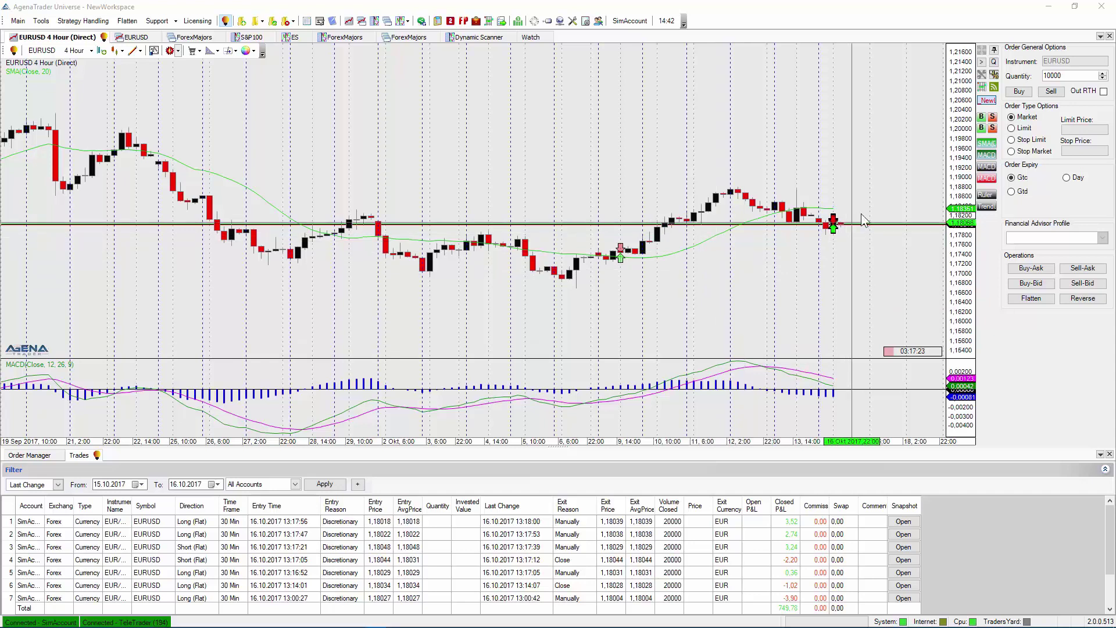
{"action": "left_click", "coordinate": [995, 75]}
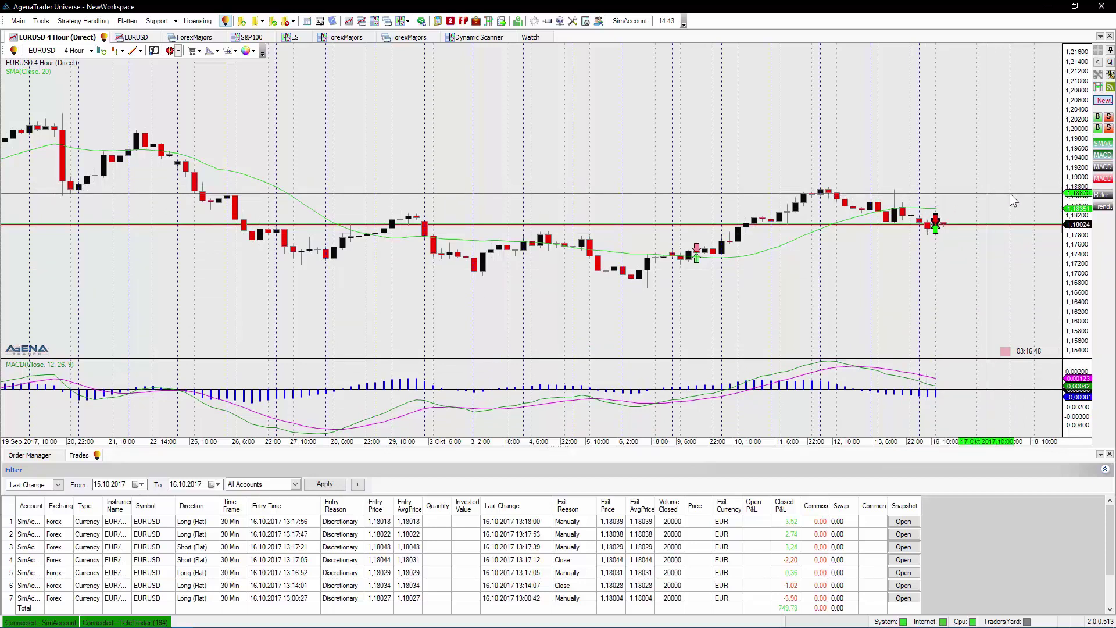
{"action": "right_click", "coordinate": [938, 205]}
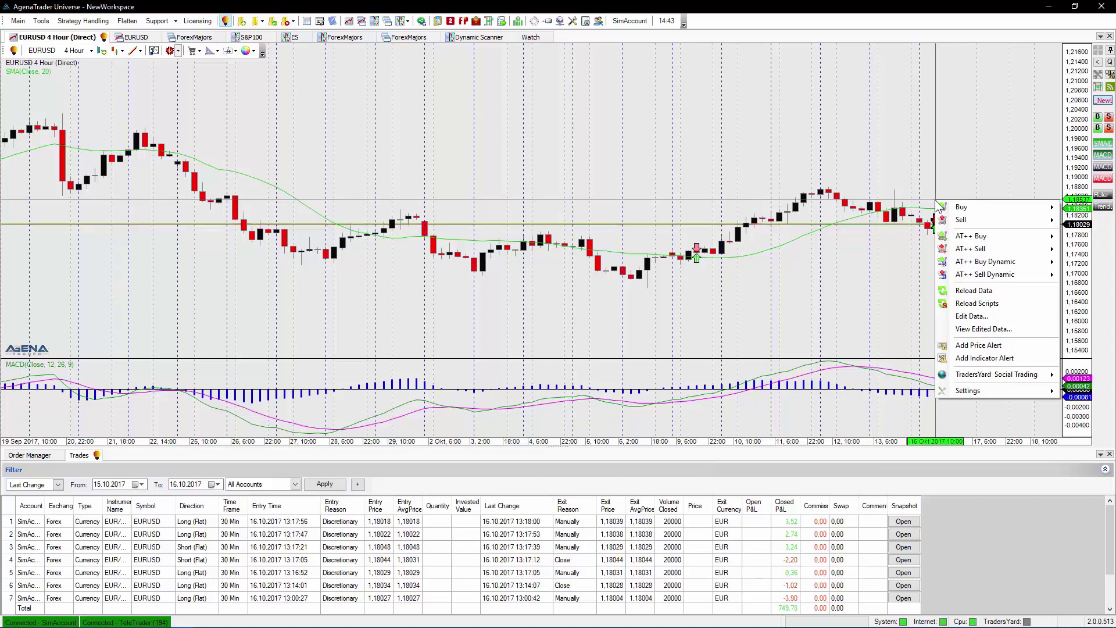
{"action": "mouse_move", "coordinate": [957, 210]}
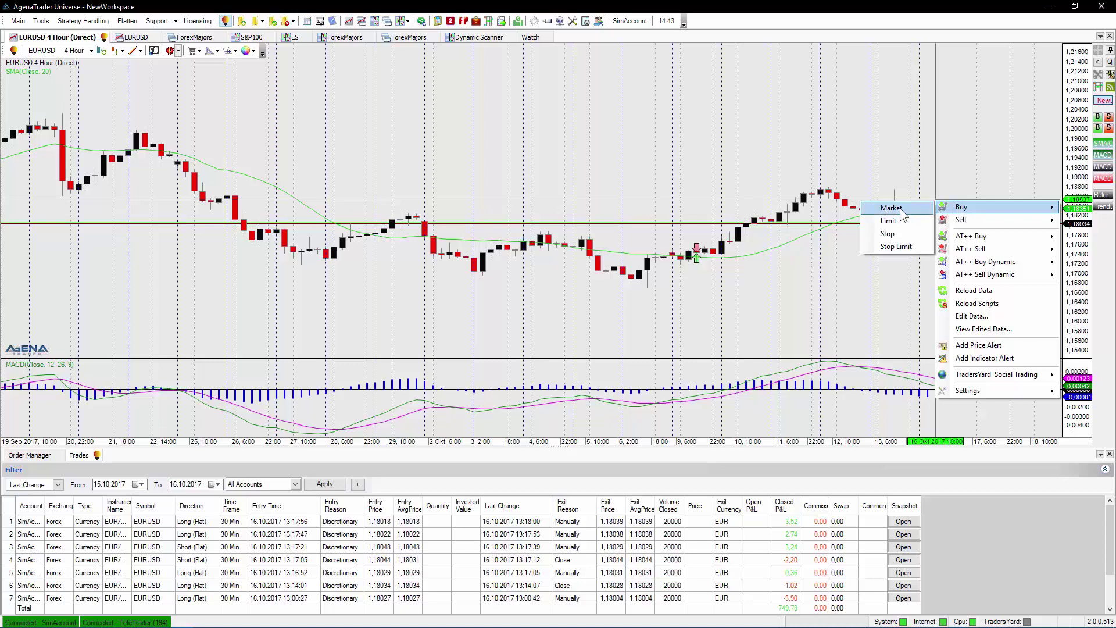
{"action": "left_click", "coordinate": [897, 239]}
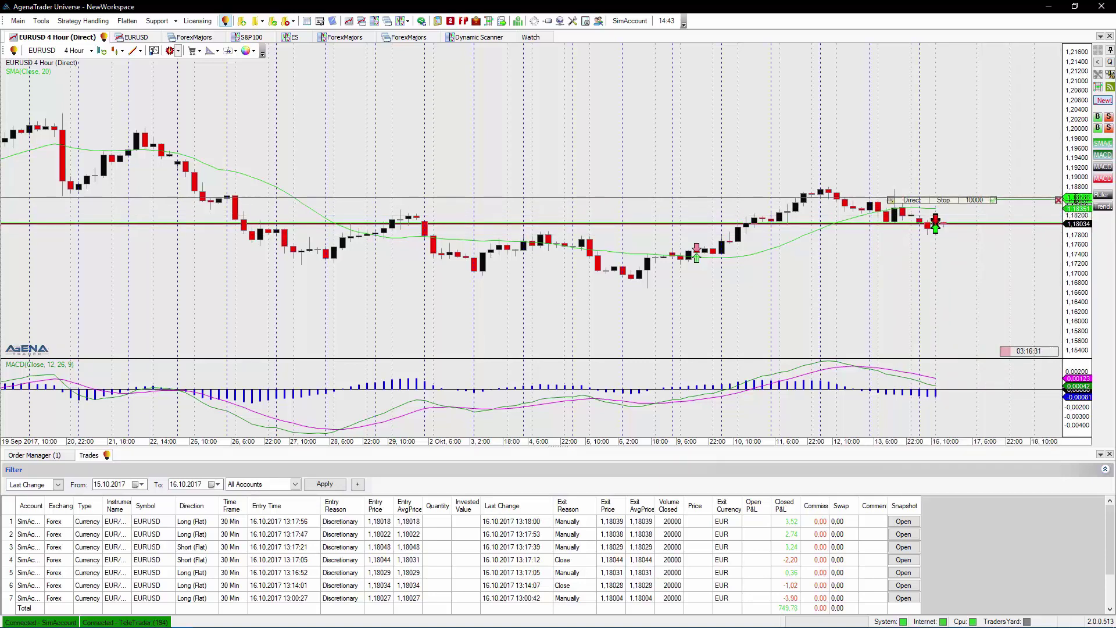
Open the buy order's quantity for editing, and cycle its order type through stop limit and limit back to stop.
{"action": "left_click", "coordinate": [974, 200]}
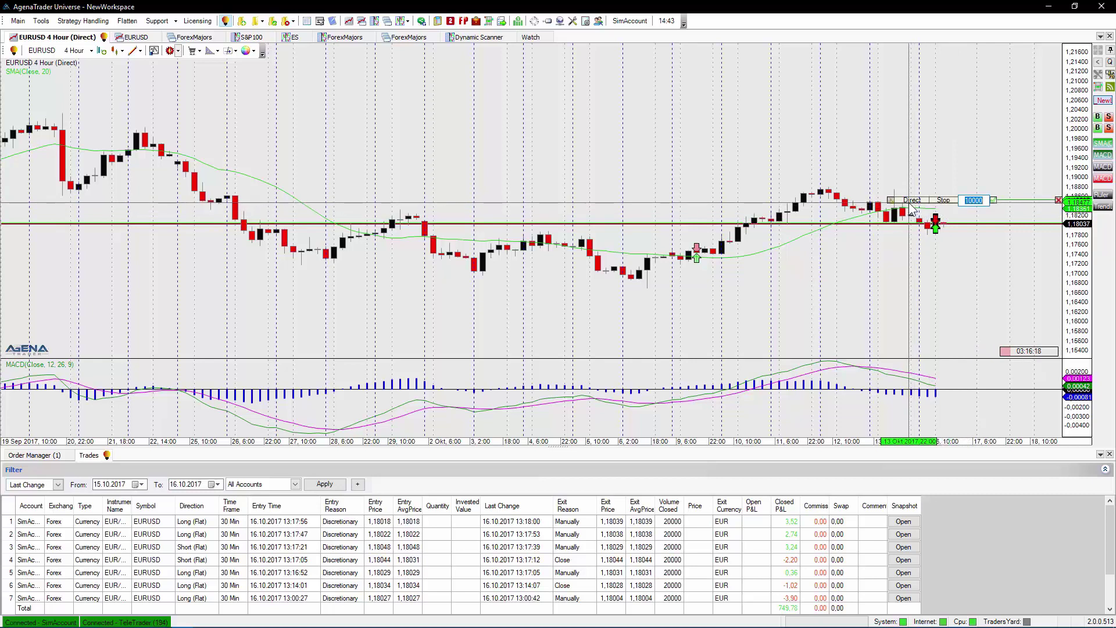
{"action": "left_click", "coordinate": [944, 203]}
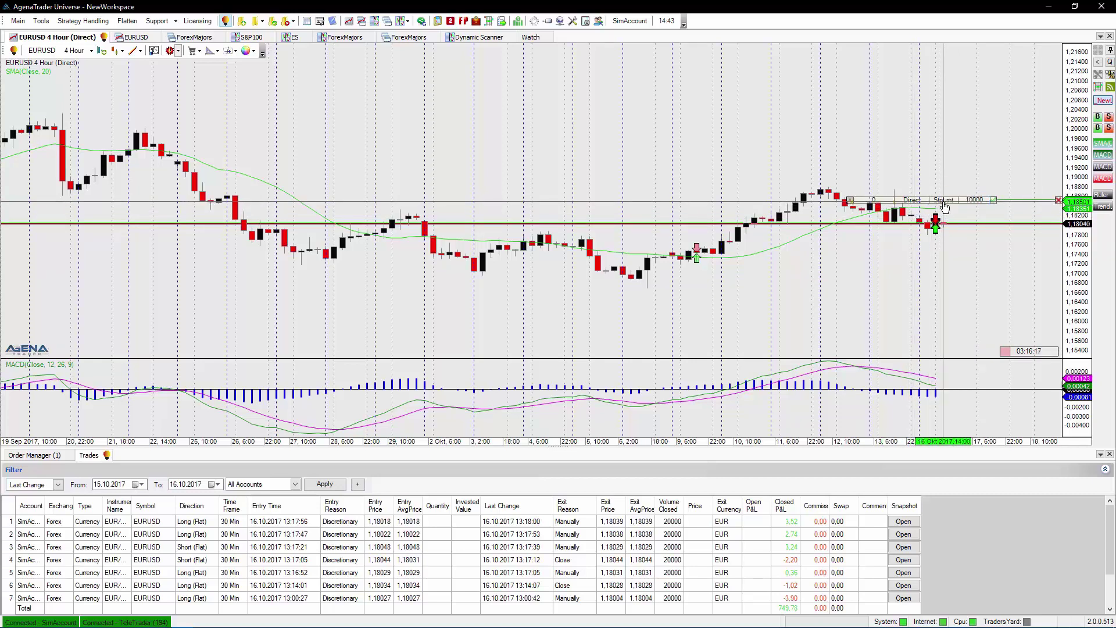
{"action": "left_click", "coordinate": [945, 204]}
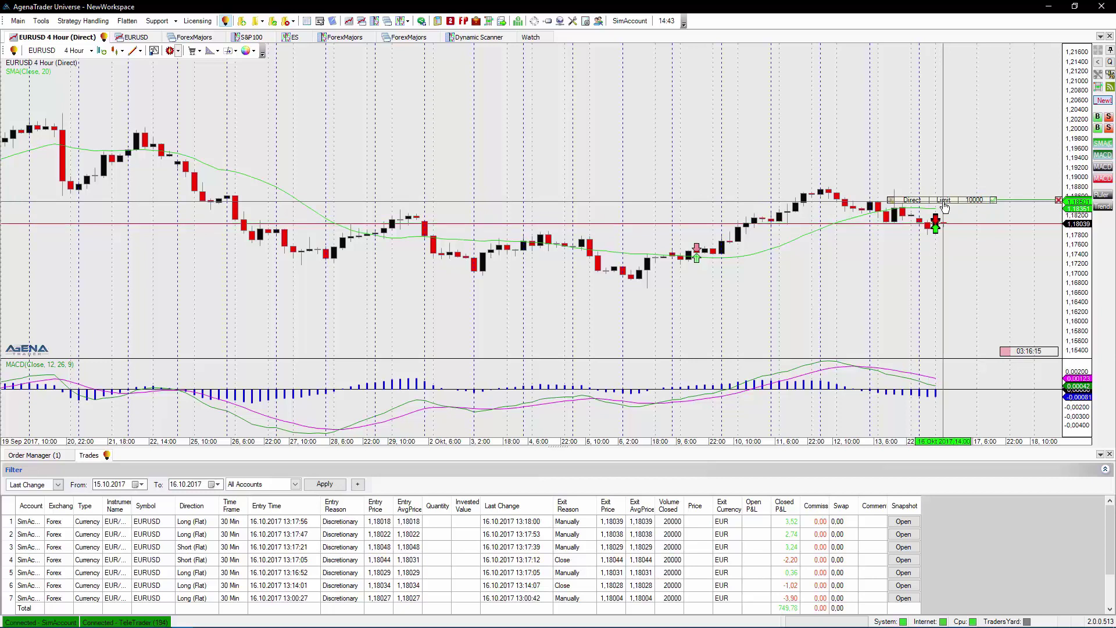
{"action": "left_click", "coordinate": [944, 204]}
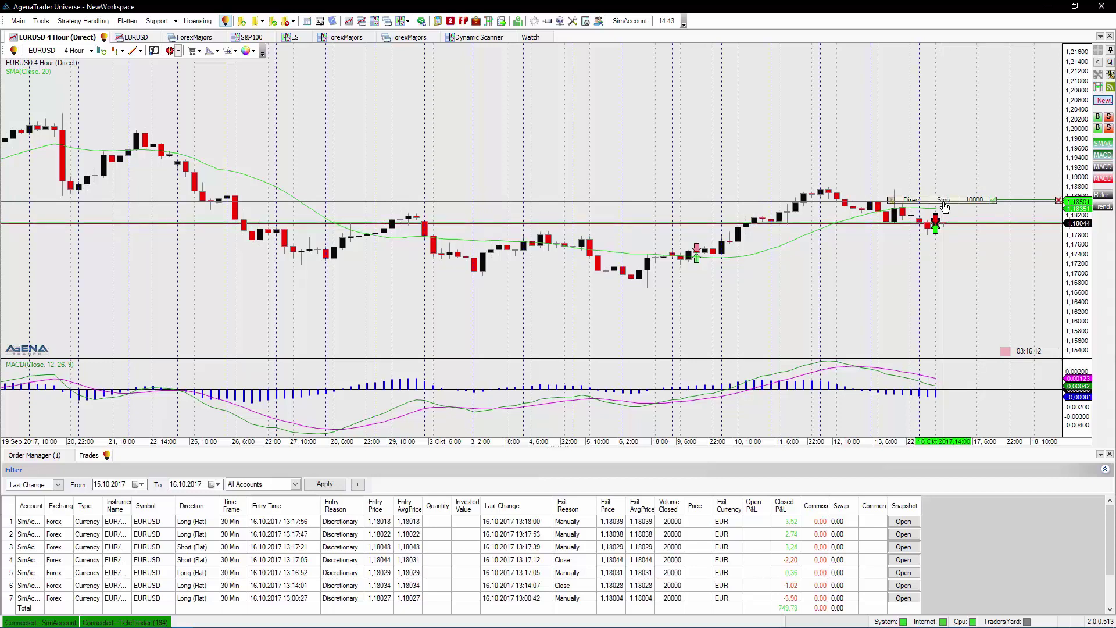
Cycle the buy stop through synthetic Ask and Last execution back to direct, and open its Replace Order dialog, cancelling without changes.
{"action": "left_click", "coordinate": [913, 202]}
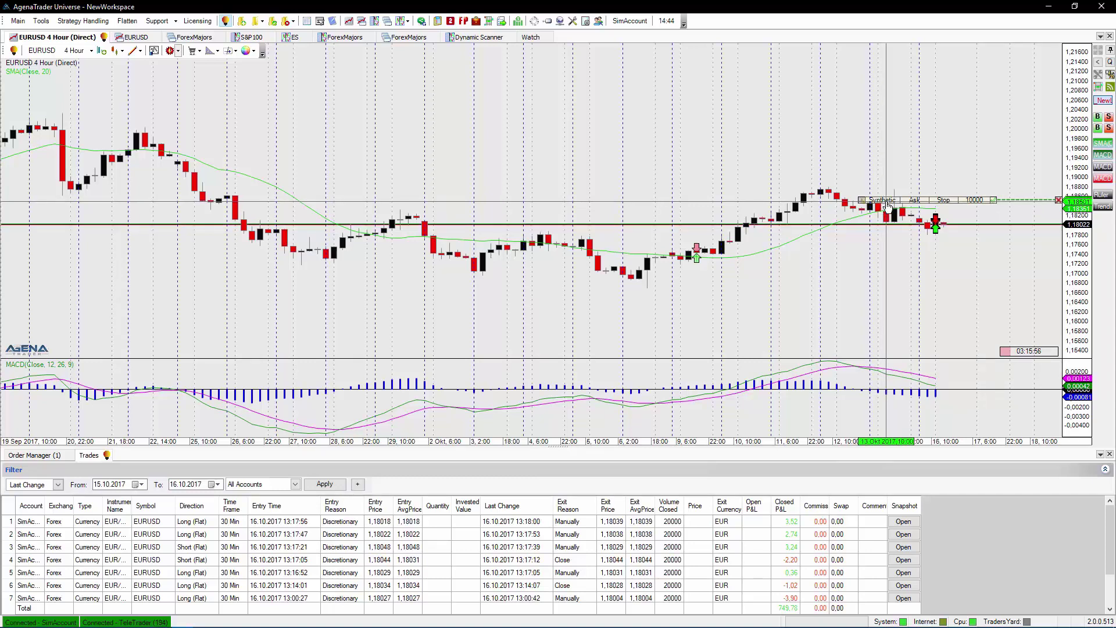
{"action": "left_click", "coordinate": [913, 201]}
{"action": "left_click", "coordinate": [913, 201]}
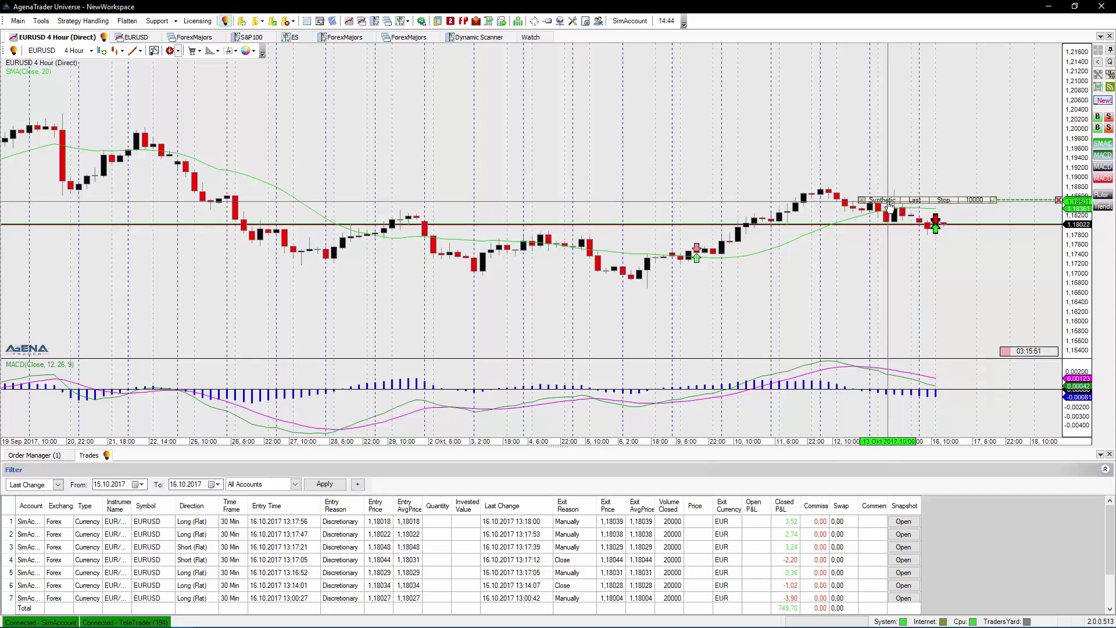
{"action": "left_click", "coordinate": [889, 201]}
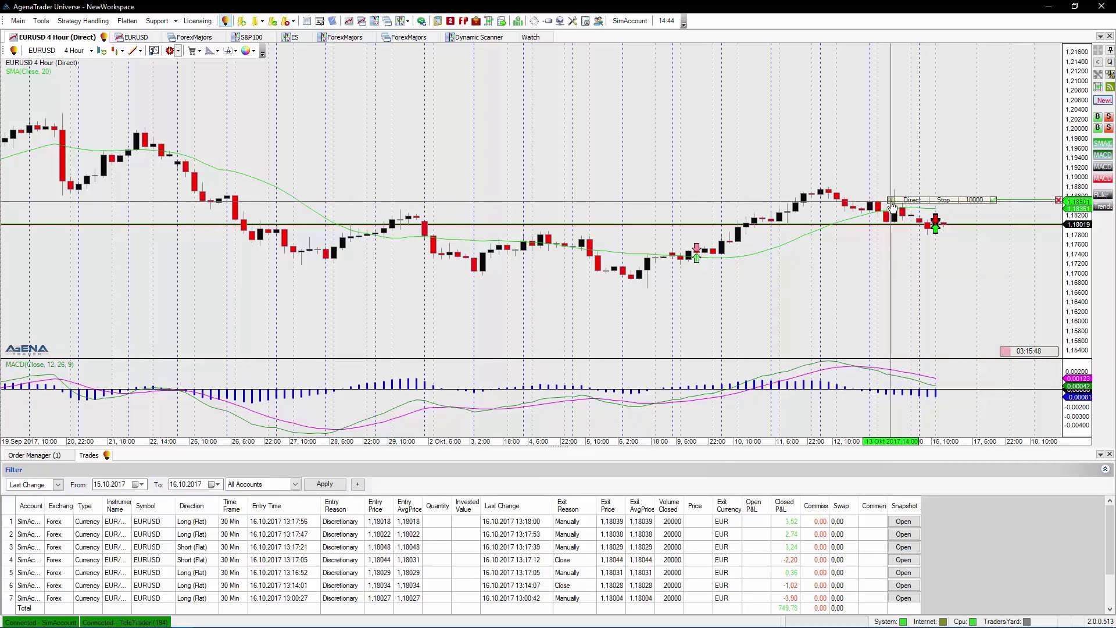
{"action": "double_click", "coordinate": [892, 203]}
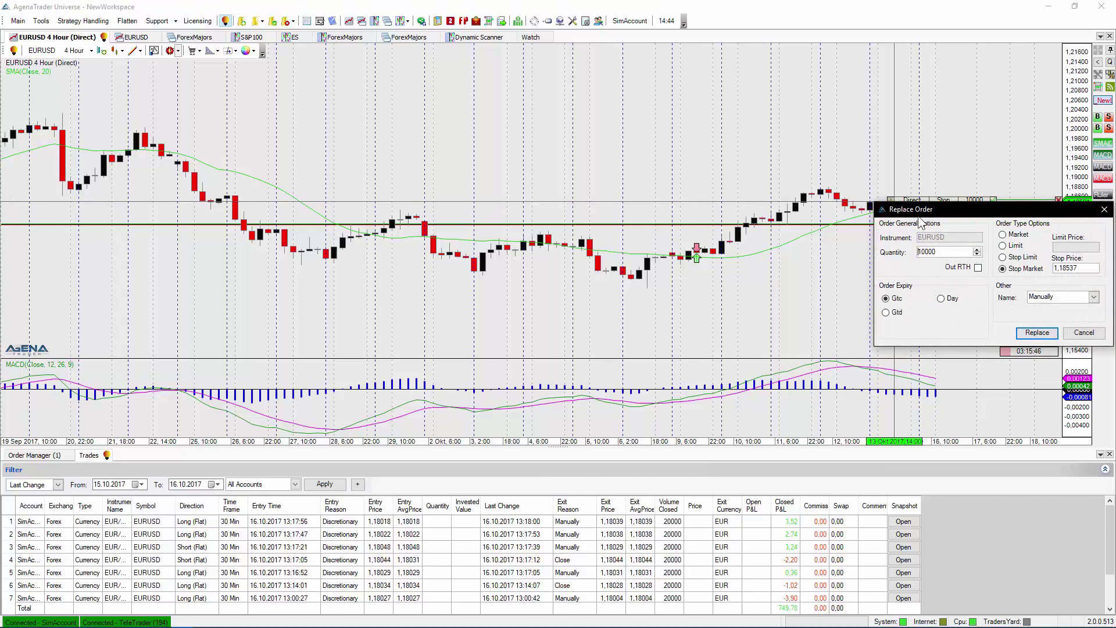
{"action": "left_click", "coordinate": [1074, 333]}
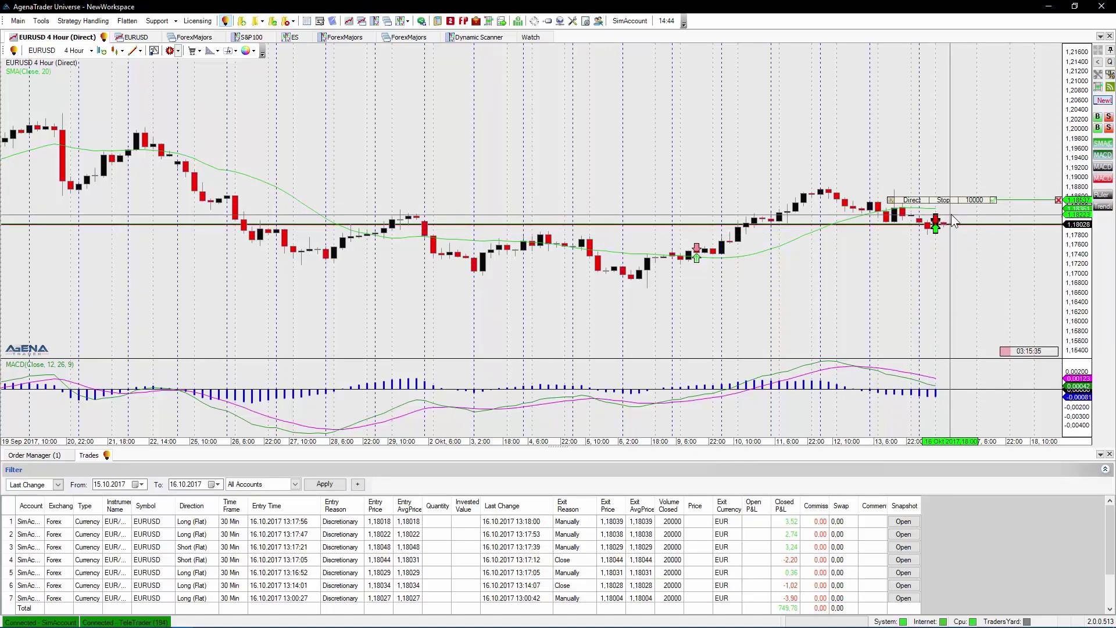
Move the buy stop order down to about 1.1827 and place a sell stop order for 10000 at 1.17269.
{"action": "mouse_move", "coordinate": [1033, 201]}
{"action": "left_mouse_down"}
{"action": "mouse_move", "coordinate": [1033, 214]}
{"action": "mouse_move", "coordinate": [1030, 191]}
{"action": "mouse_move", "coordinate": [1028, 212]}
{"action": "left_mouse_up"}
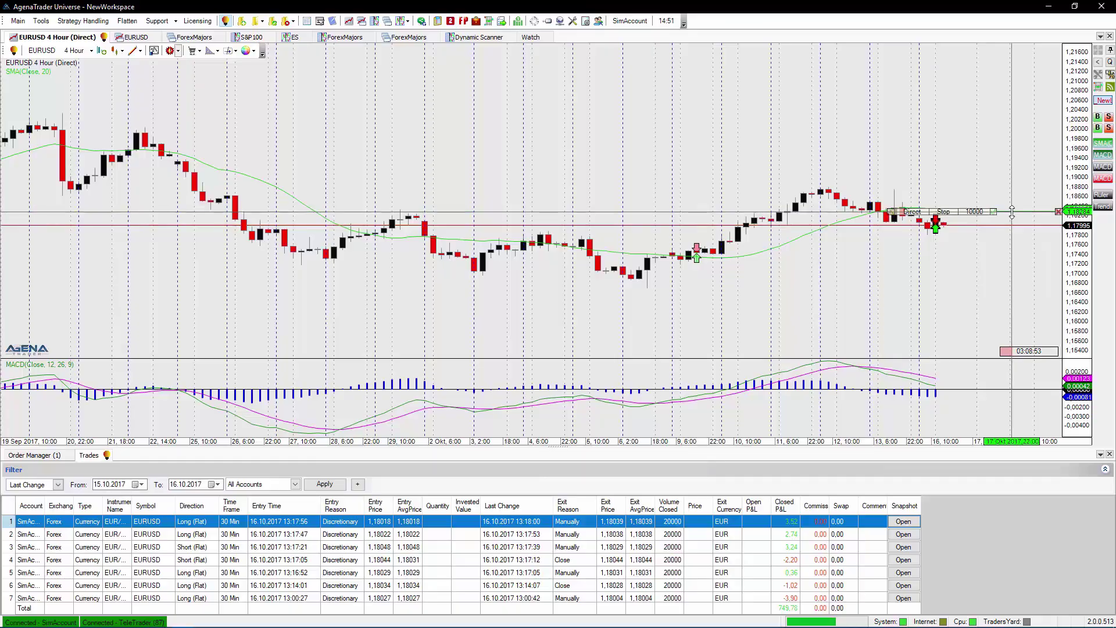
{"action": "right_click", "coordinate": [887, 260]}
{"action": "mouse_move", "coordinate": [959, 281]}
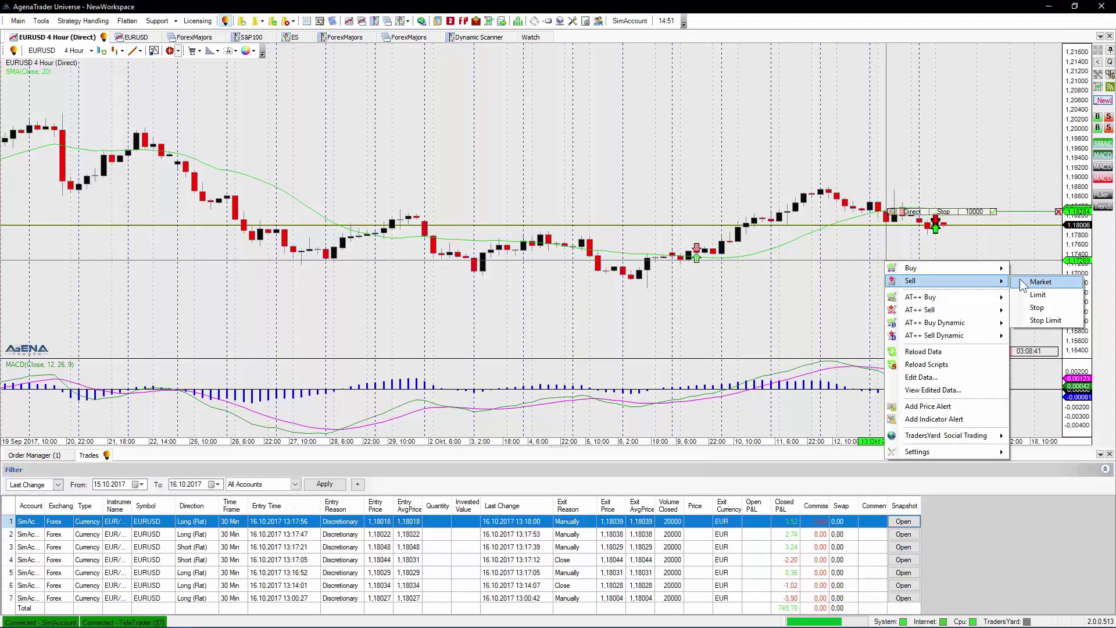
{"action": "left_click", "coordinate": [1028, 308]}
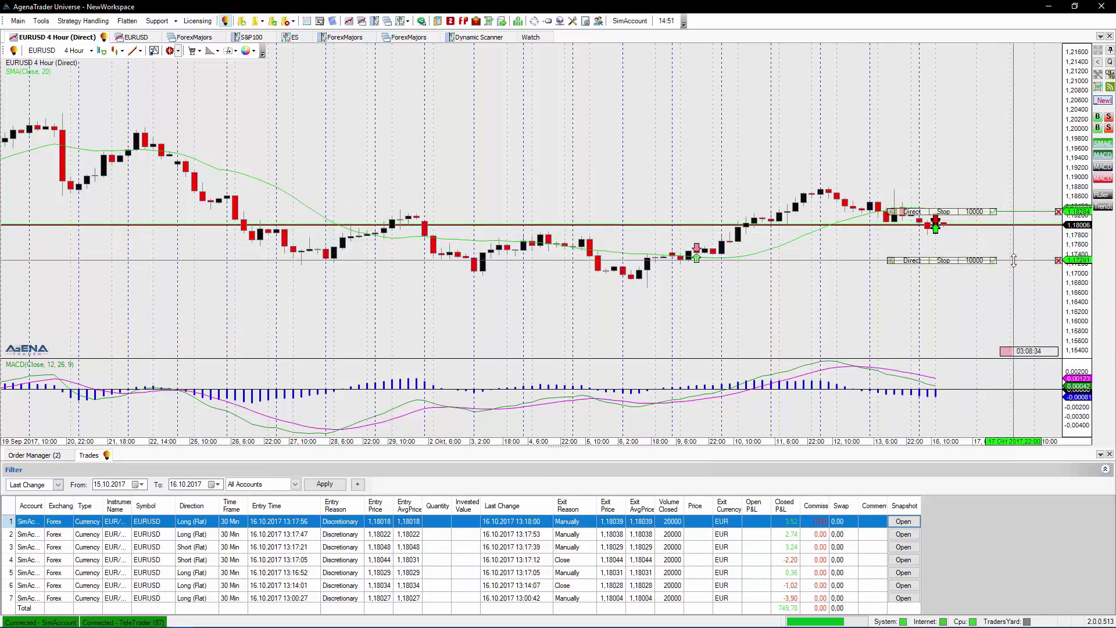
Place a sell limit order for 10000 EURUSD at 1.19975, above the buy stop order.
{"action": "right_click", "coordinate": [886, 127]}
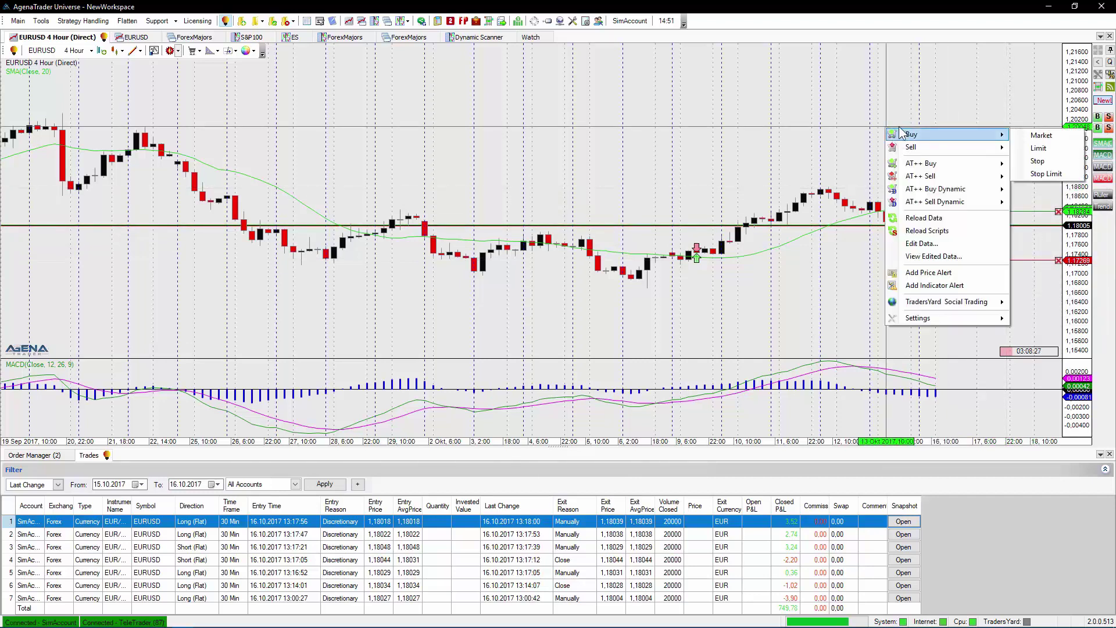
{"action": "key", "text": "Escape"}
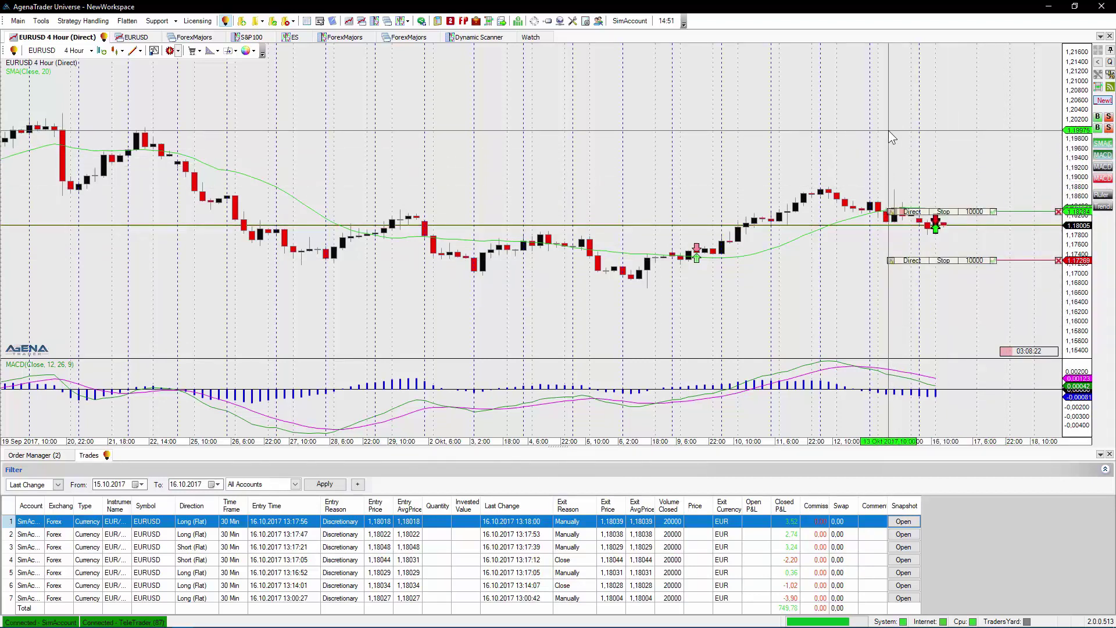
{"action": "right_click", "coordinate": [888, 134]}
{"action": "mouse_move", "coordinate": [977, 151]}
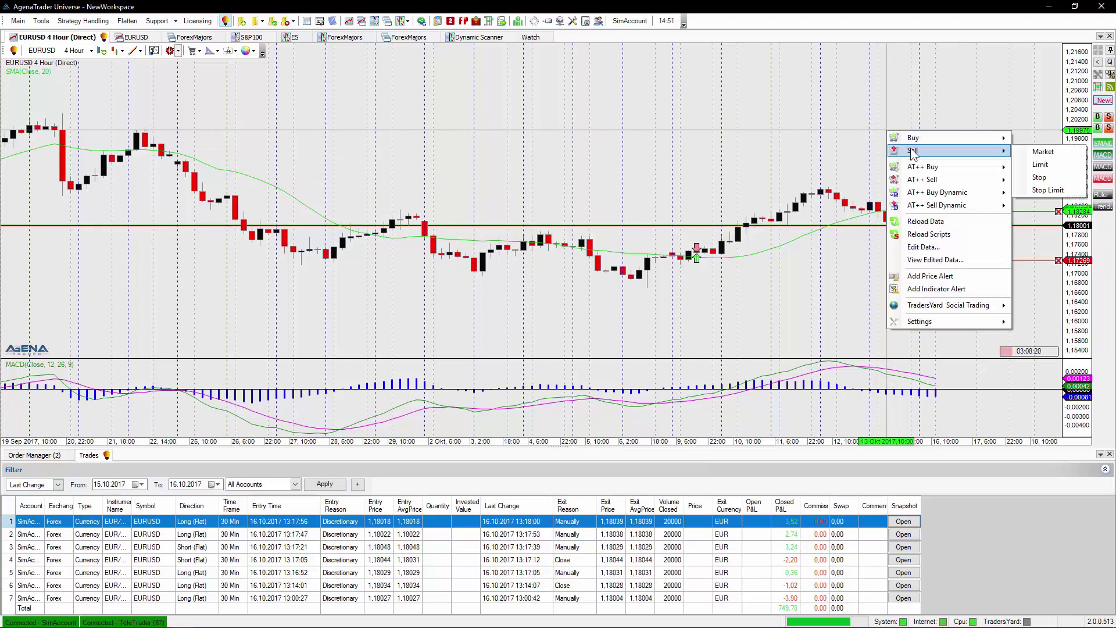
{"action": "left_click", "coordinate": [1027, 164]}
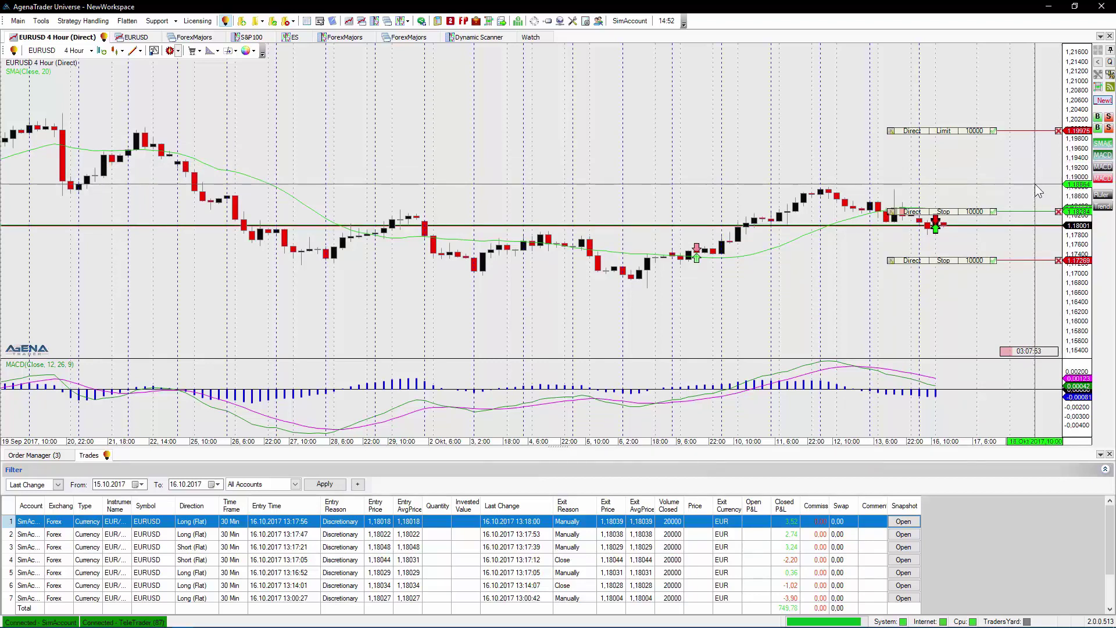
Link the buy stop entry order to the sell stop order below it.
{"action": "left_click_drag", "start_coordinate": [1038, 204], "coordinate": [1038, 212]}
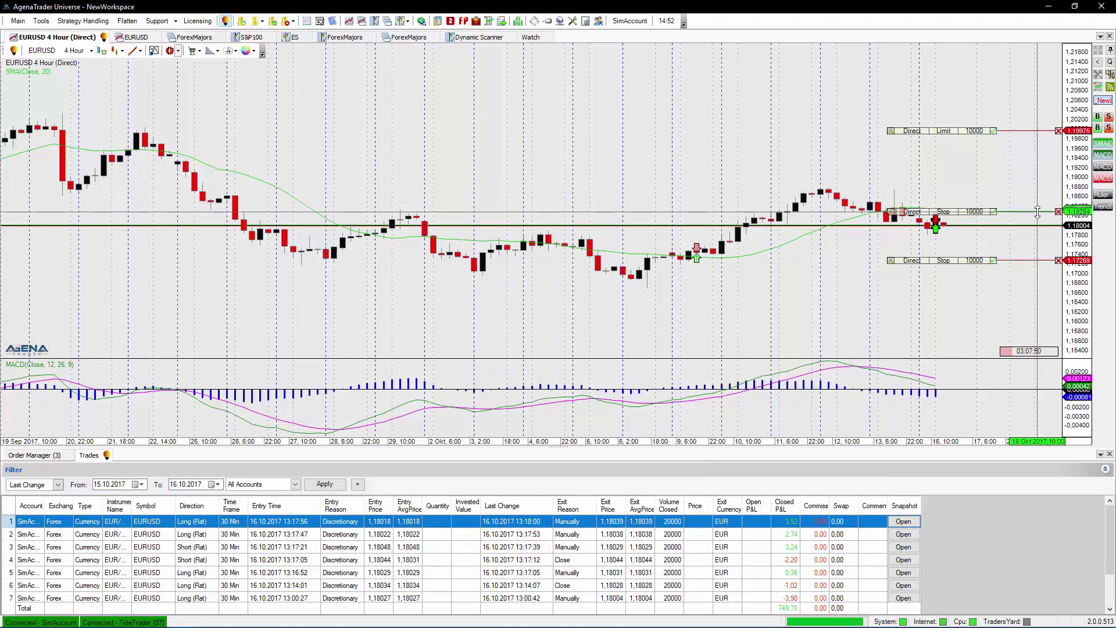
{"action": "left_click_drag", "start_coordinate": [1038, 212], "coordinate": [1038, 260]}
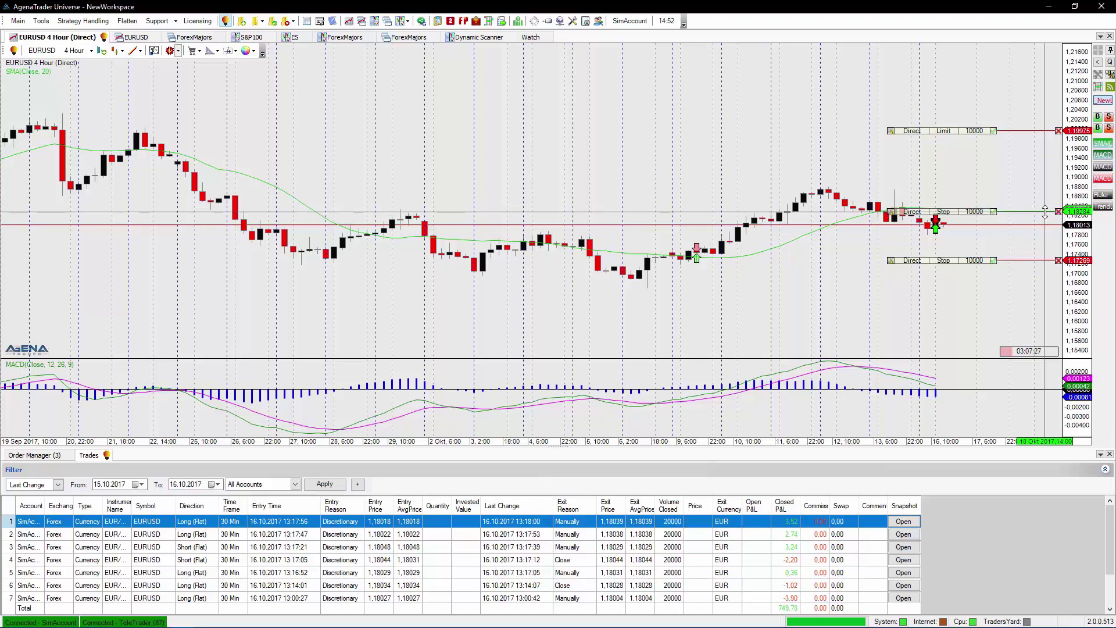
{"action": "left_click", "coordinate": [1047, 261]}
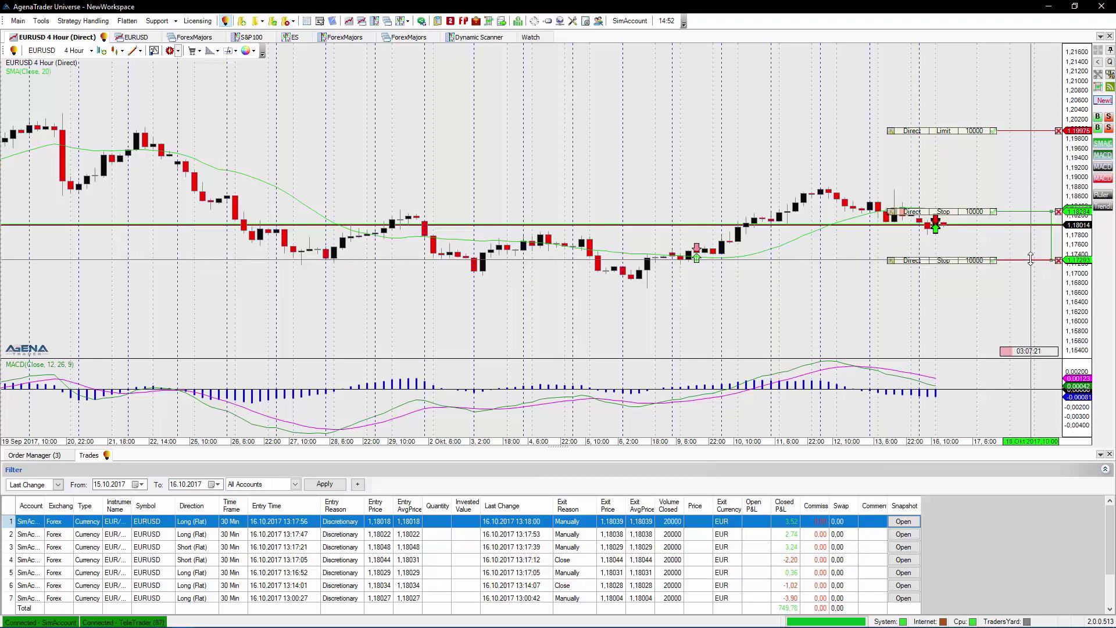
{"action": "left_click", "coordinate": [1032, 261]}
Link the buy stop entry order to the sell limit order above it.
{"action": "left_click", "coordinate": [1039, 211]}
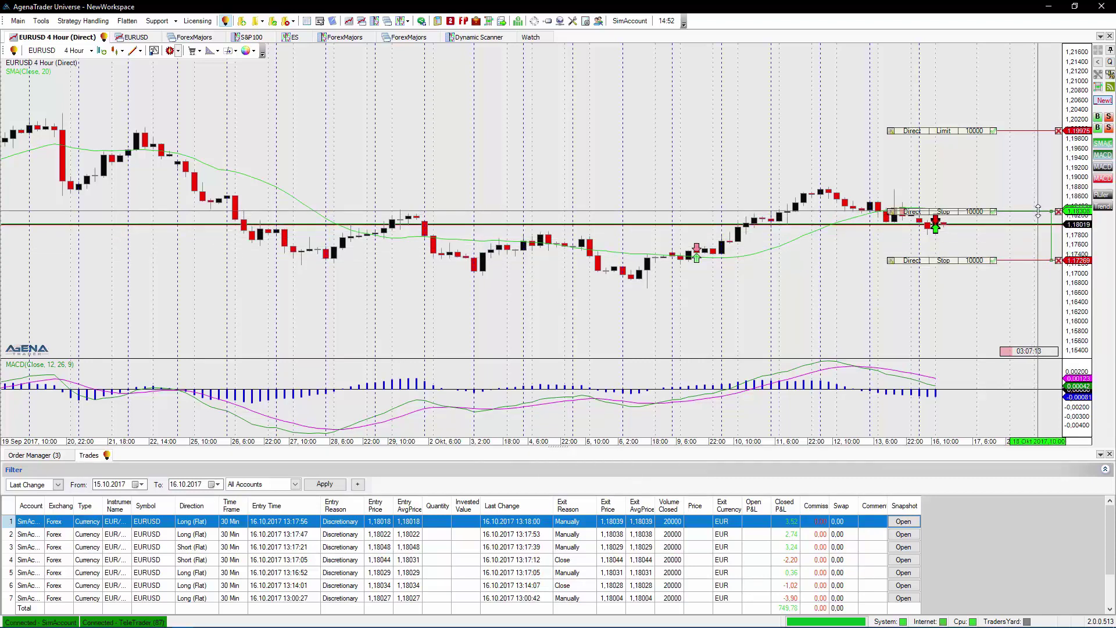
{"action": "left_click", "coordinate": [1039, 211]}
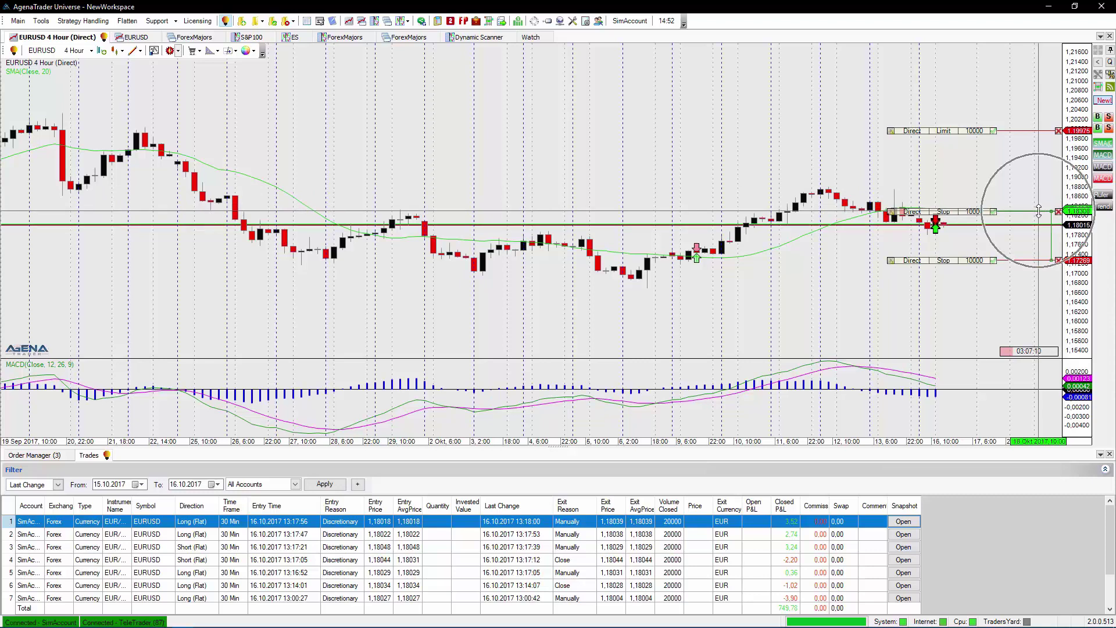
{"action": "left_click", "coordinate": [1038, 130]}
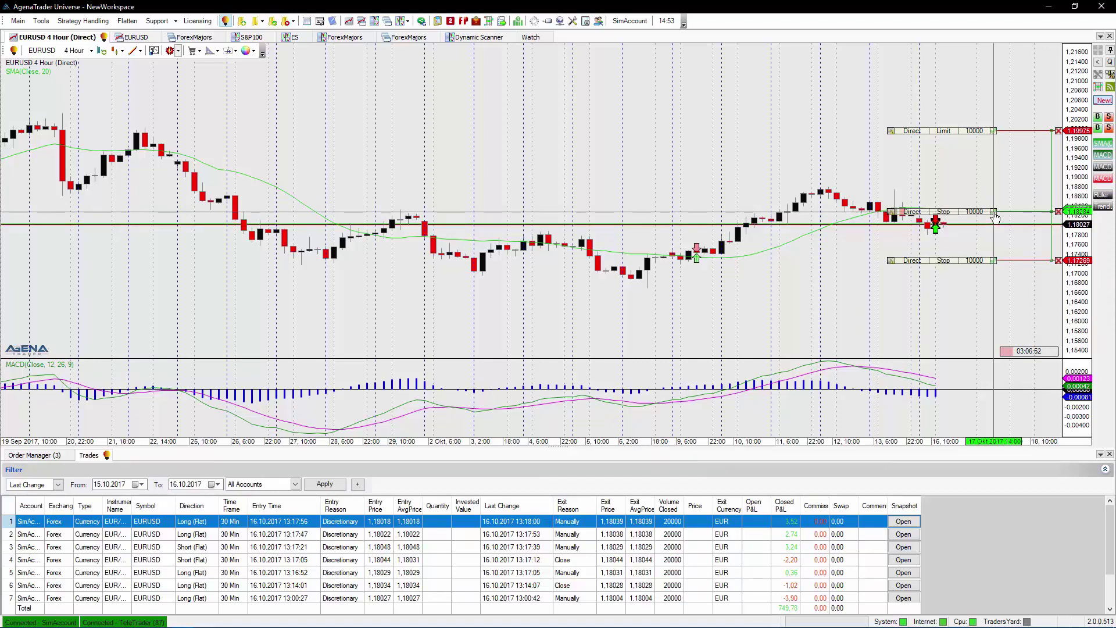
Link the sell limit order and the sell stop order to each other as paired exits.
{"action": "left_click_drag", "start_coordinate": [1036, 212], "coordinate": [1038, 129]}
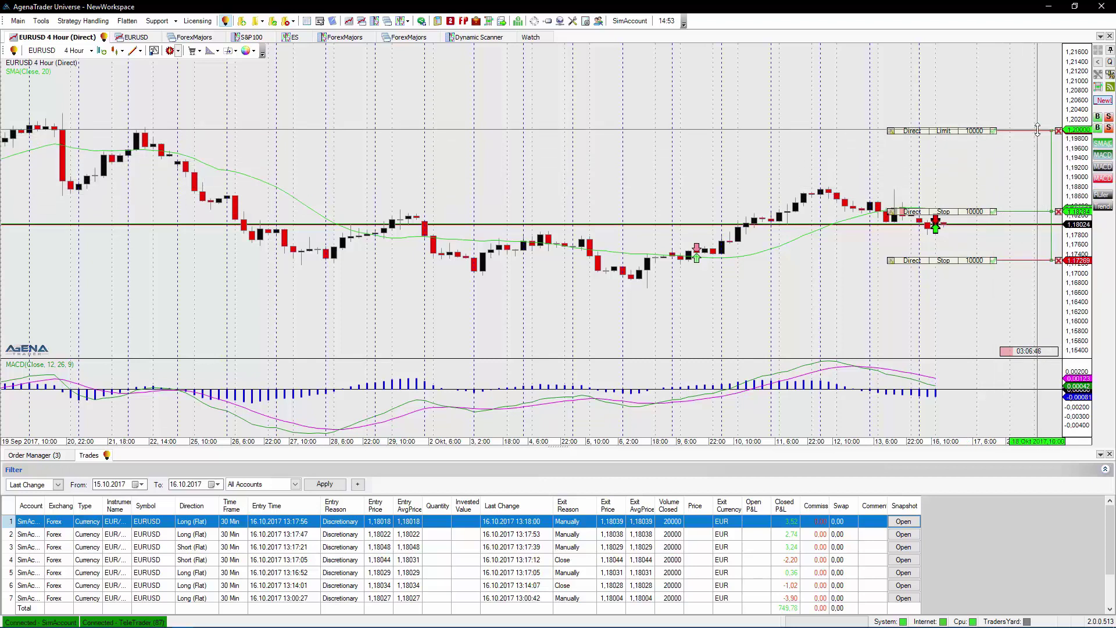
{"action": "left_click_drag", "start_coordinate": [1038, 129], "coordinate": [1038, 132]}
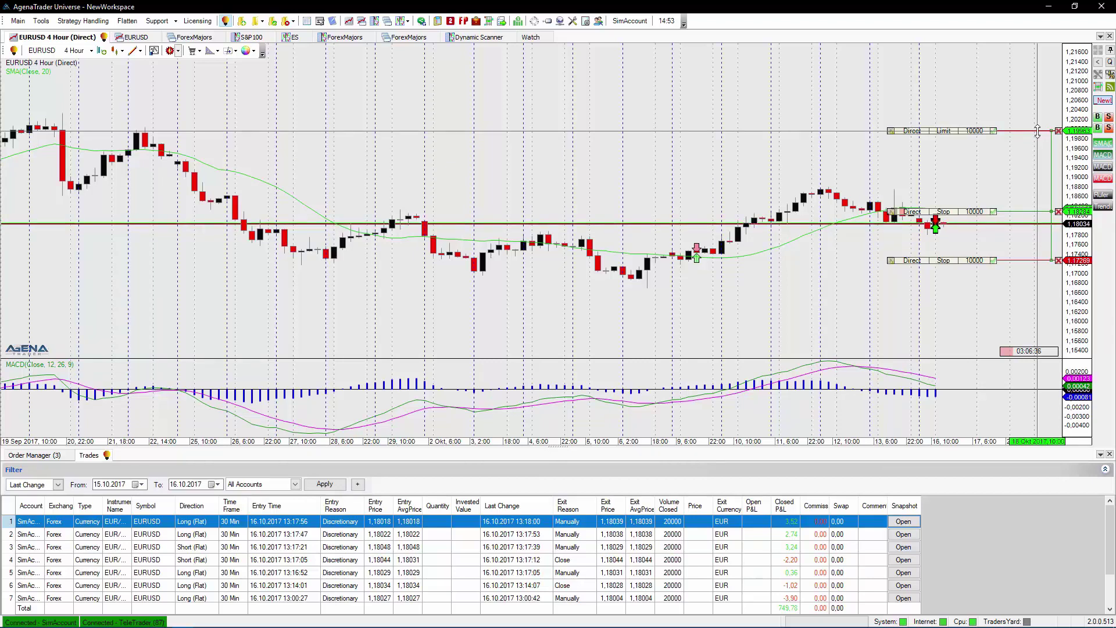
{"action": "left_click", "coordinate": [1038, 131]}
{"action": "left_click_drag", "start_coordinate": [1041, 260], "coordinate": [1039, 277]}
{"action": "left_click", "coordinate": [1039, 269]}
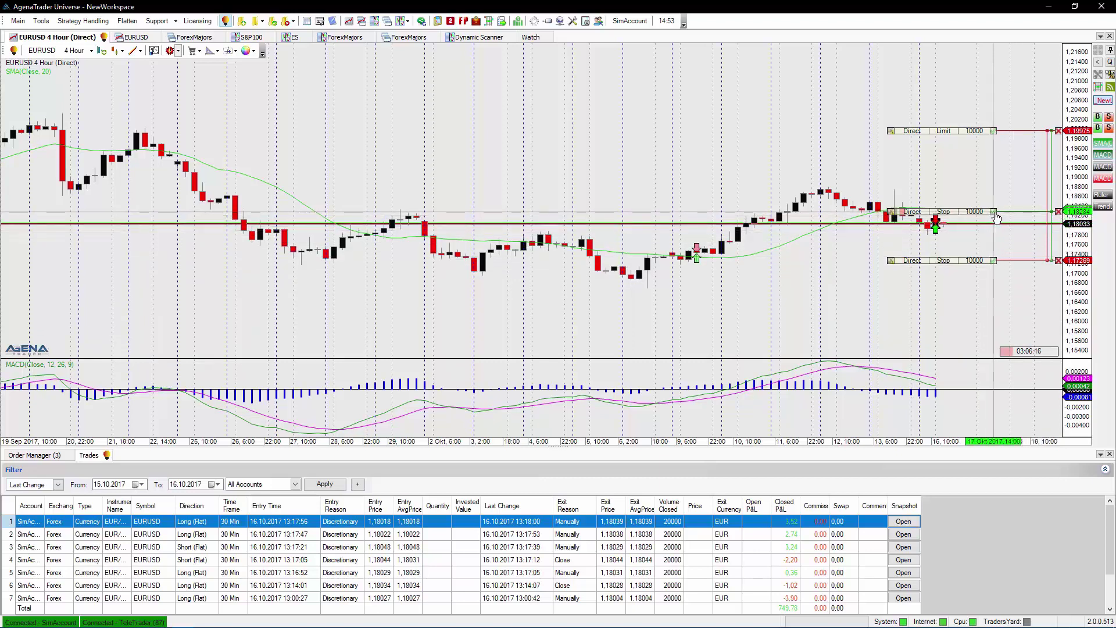
Move the buy stop entry close to the market price at about 1.1807 and switch the chart to the 5 Min time frame.
{"action": "left_click_drag", "start_coordinate": [1006, 213], "coordinate": [1005, 223]}
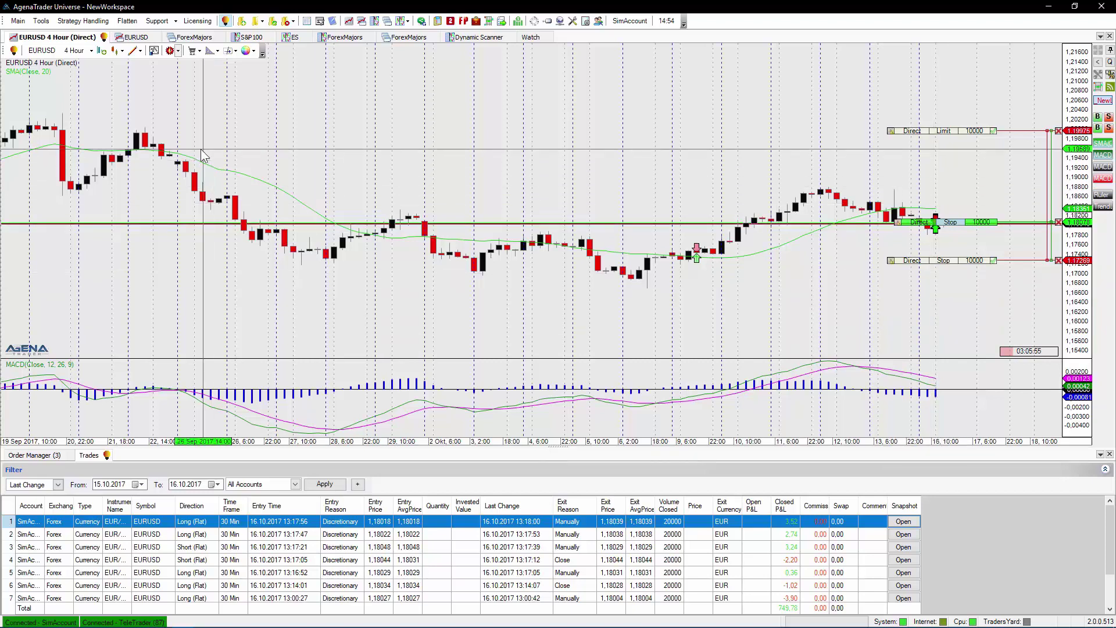
{"action": "left_click", "coordinate": [90, 51]}
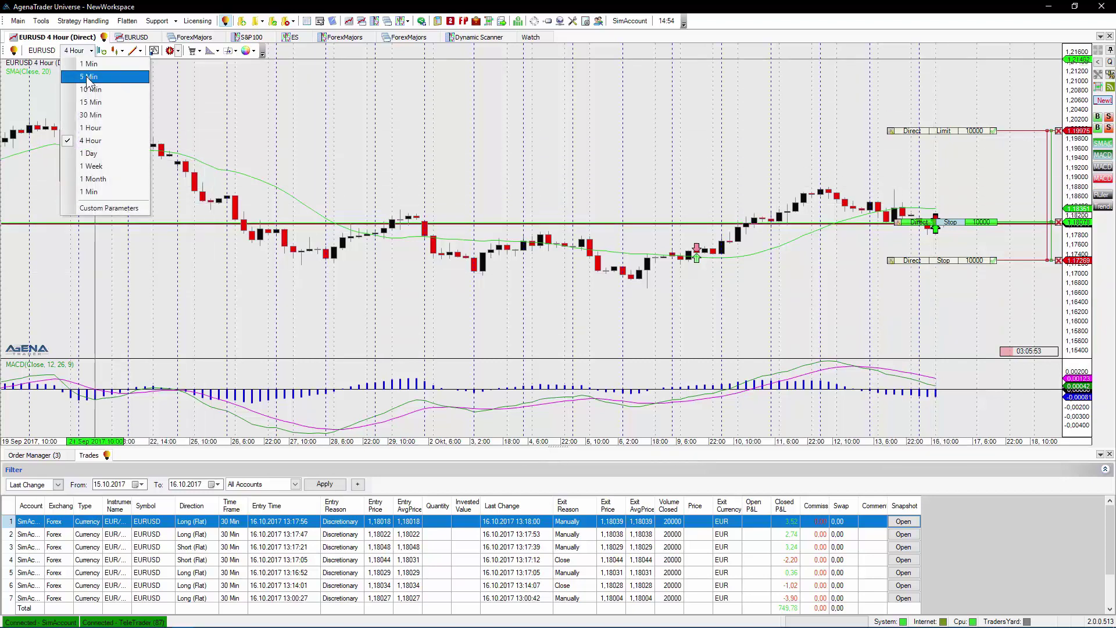
{"action": "left_click", "coordinate": [88, 77]}
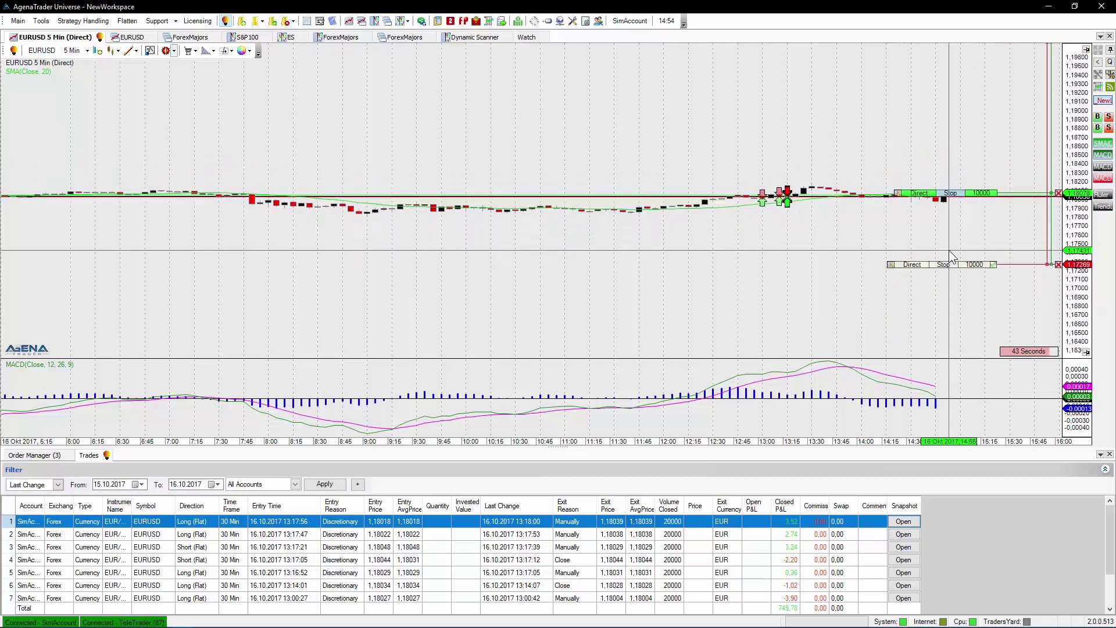
Move the sell limit order down to 1.18177, just above the buy stop entry.
{"action": "left_click", "coordinate": [951, 254]}
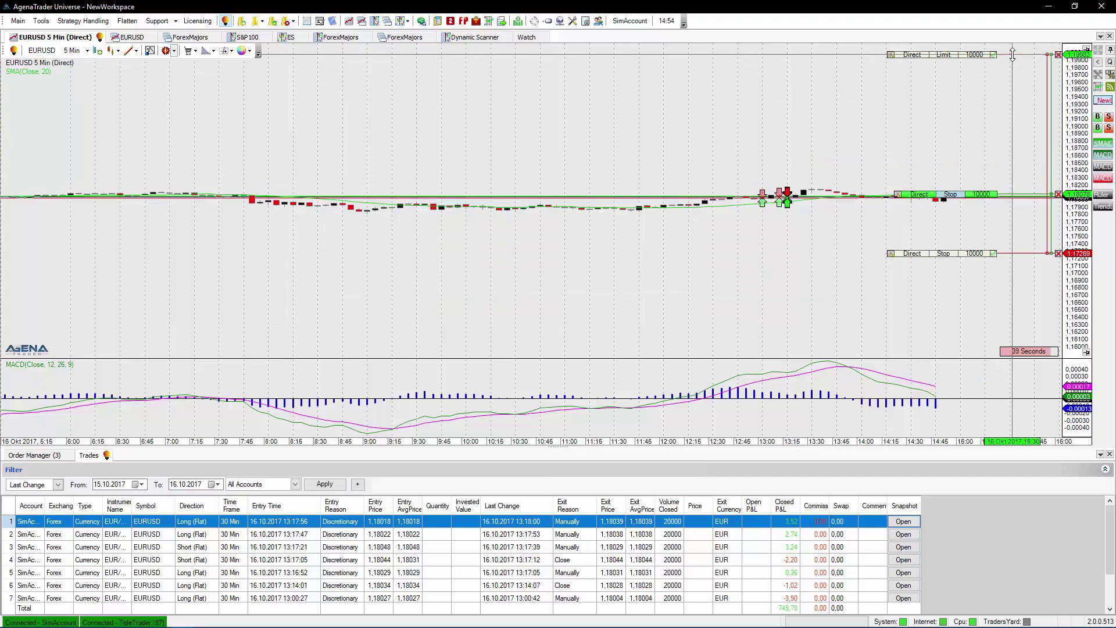
{"action": "left_click_drag", "start_coordinate": [1013, 54], "coordinate": [1016, 187]}
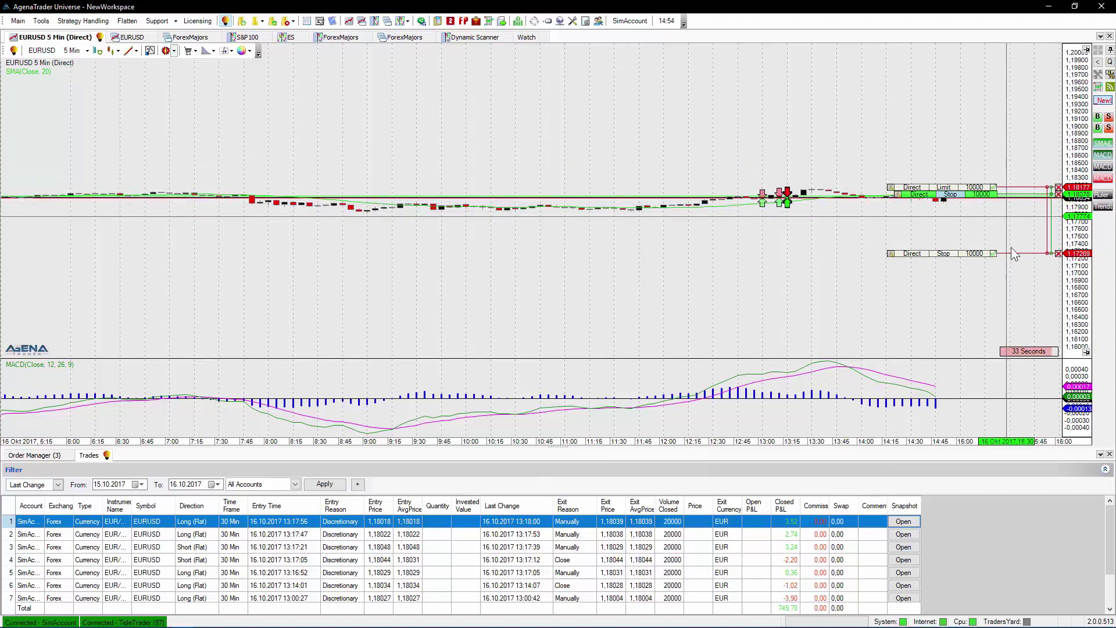
Move the sell stop up to 1.17961 below the entry and adjust the sell limit to 1.18168.
{"action": "left_click_drag", "start_coordinate": [1010, 253], "coordinate": [1009, 204]}
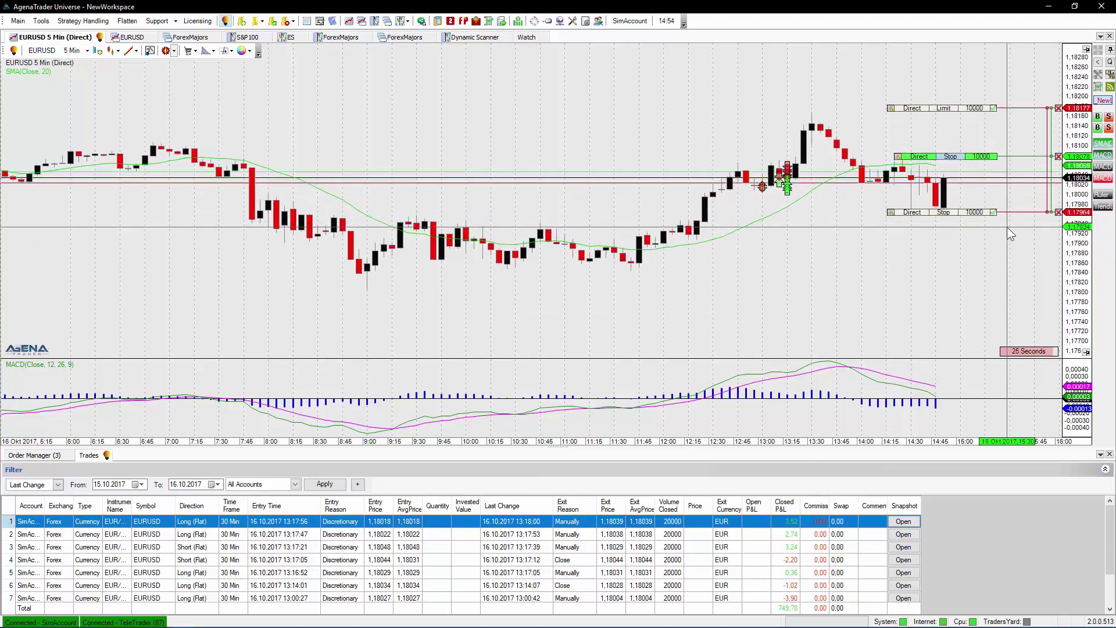
{"action": "left_click_drag", "start_coordinate": [1014, 98], "coordinate": [1015, 103]}
{"action": "left_click_drag", "start_coordinate": [1014, 214], "coordinate": [1015, 216]}
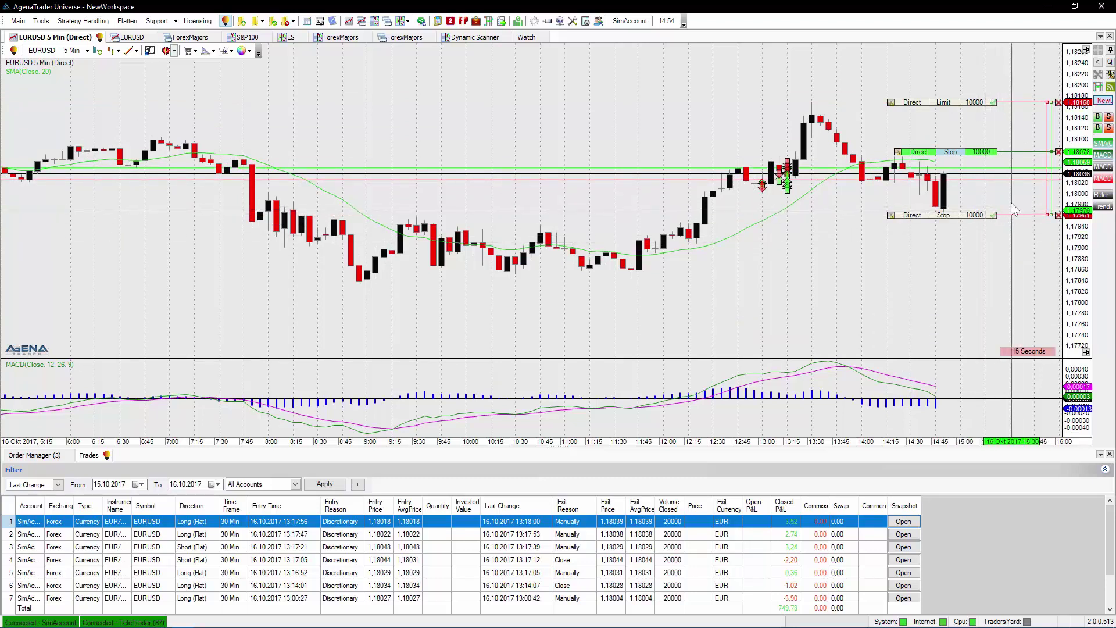
Move the buy stop entry down to about 1.1805 and lower the sell limit towards the market to about 1.1808.
{"action": "left_click_drag", "start_coordinate": [1014, 152], "coordinate": [1017, 164]}
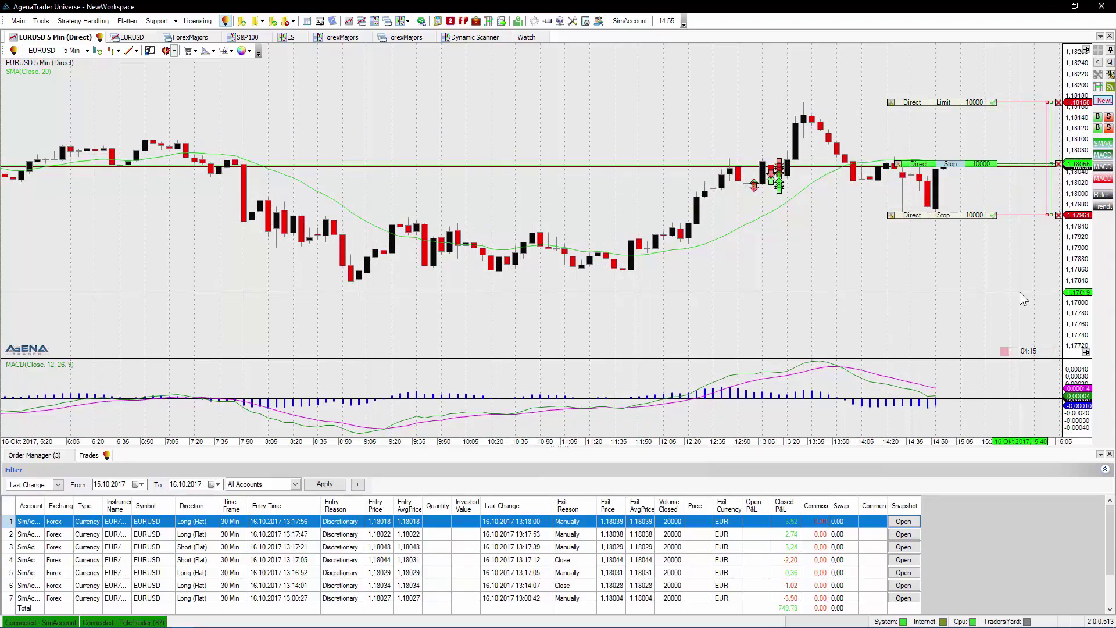
{"action": "left_click_drag", "start_coordinate": [1032, 165], "coordinate": [1036, 192]}
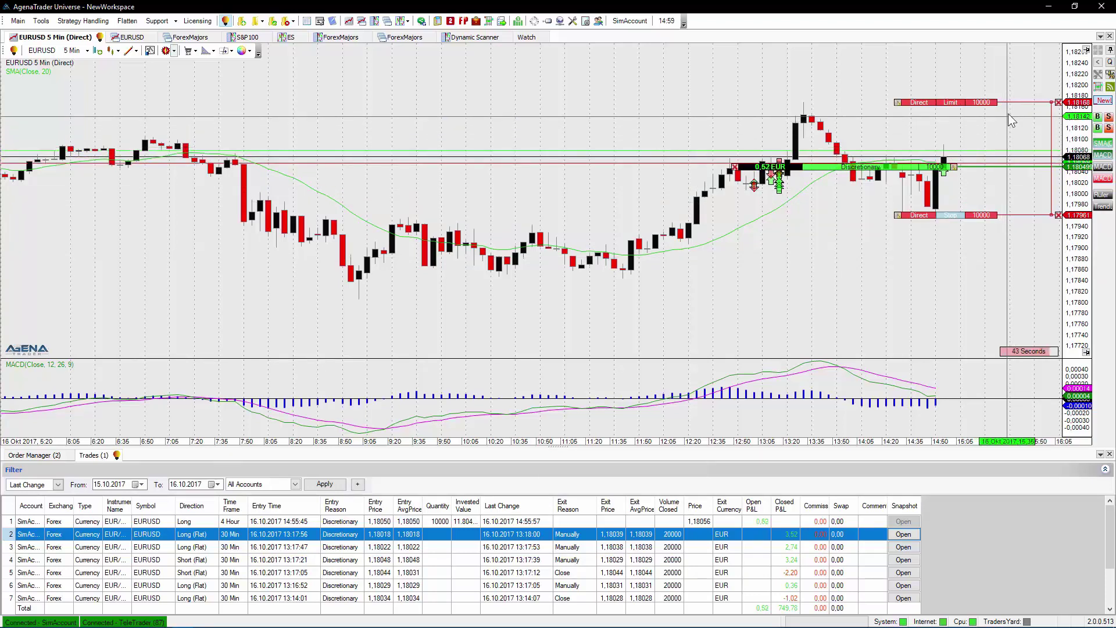
{"action": "left_click_drag", "start_coordinate": [1009, 103], "coordinate": [1008, 150]}
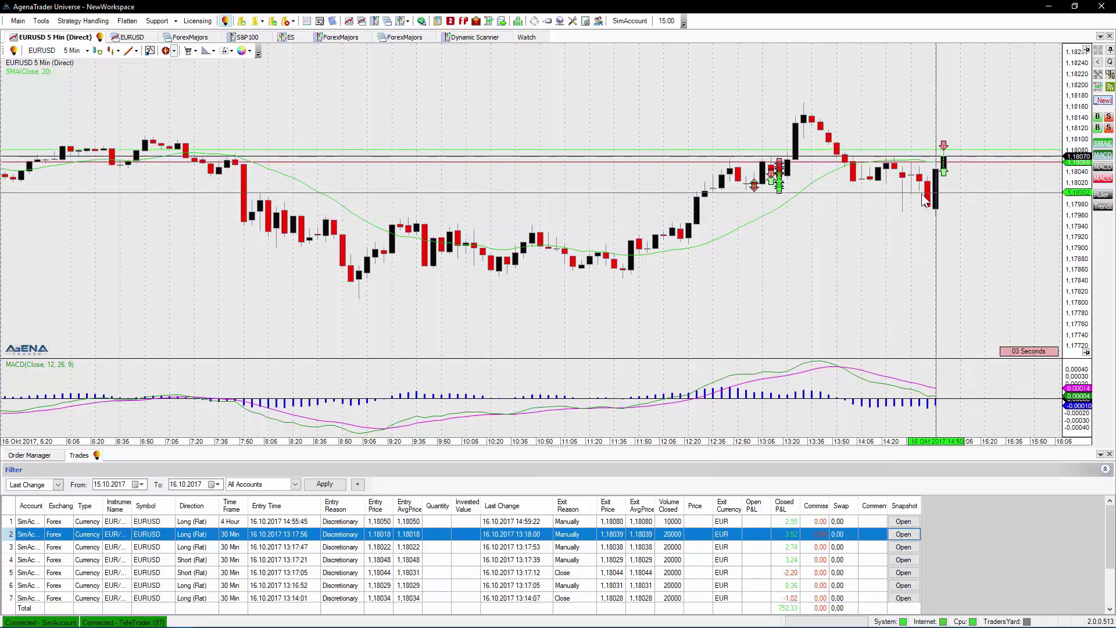
Place a buy limit order for 10000 at about 1.1801, below the current EURUSD price.
{"action": "scroll", "coordinate": [886, 194], "scroll_direction": "down", "scroll_amount": 1}
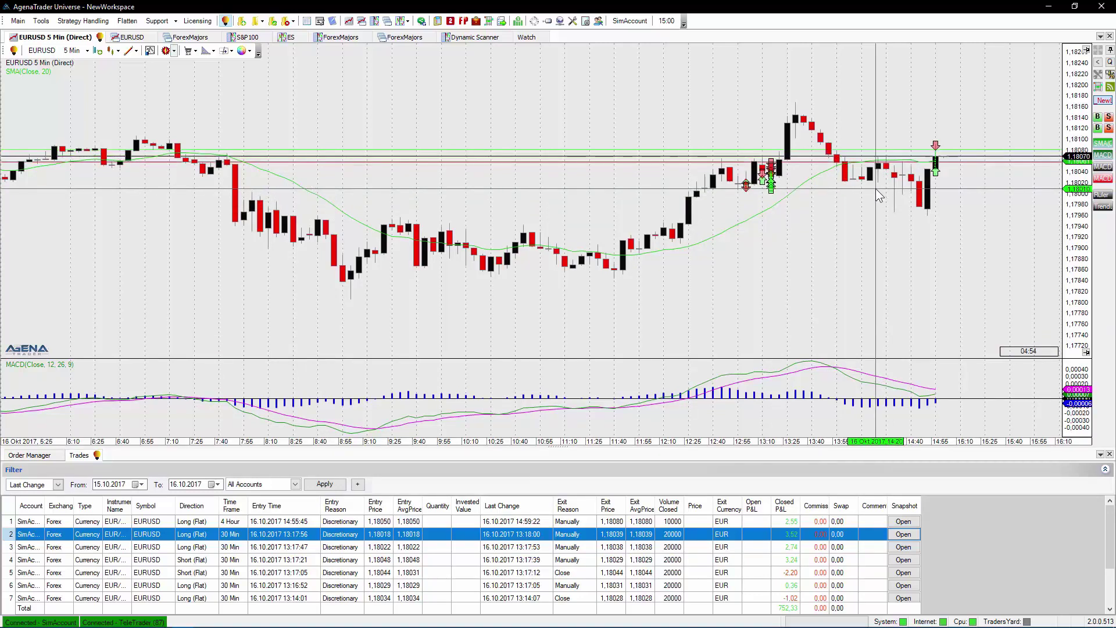
{"action": "right_click", "coordinate": [877, 191]}
{"action": "mouse_move", "coordinate": [930, 196]}
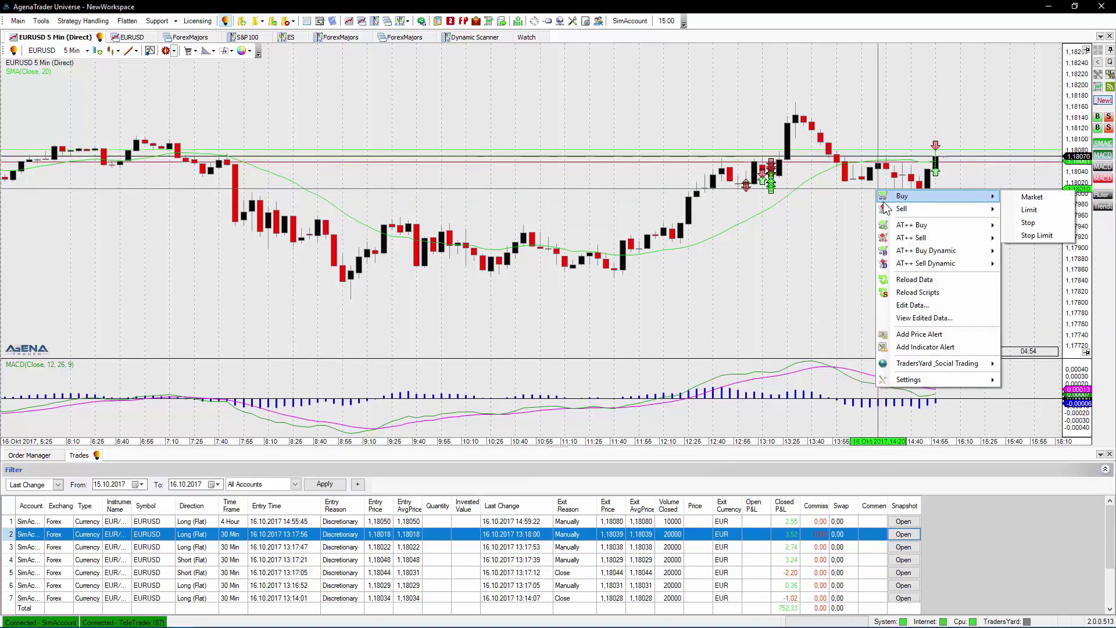
{"action": "left_click", "coordinate": [1011, 211]}
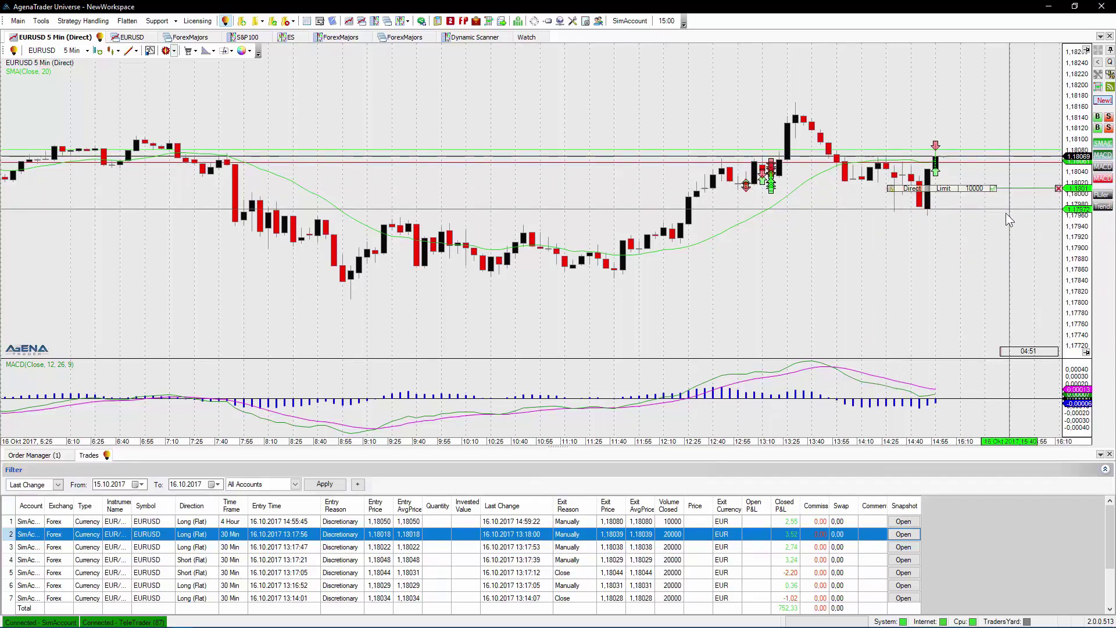
Place a sell stop order for 10000 at about 1.1791, below the buy limit entry.
{"action": "right_click", "coordinate": [934, 245]}
{"action": "mouse_move", "coordinate": [945, 258]}
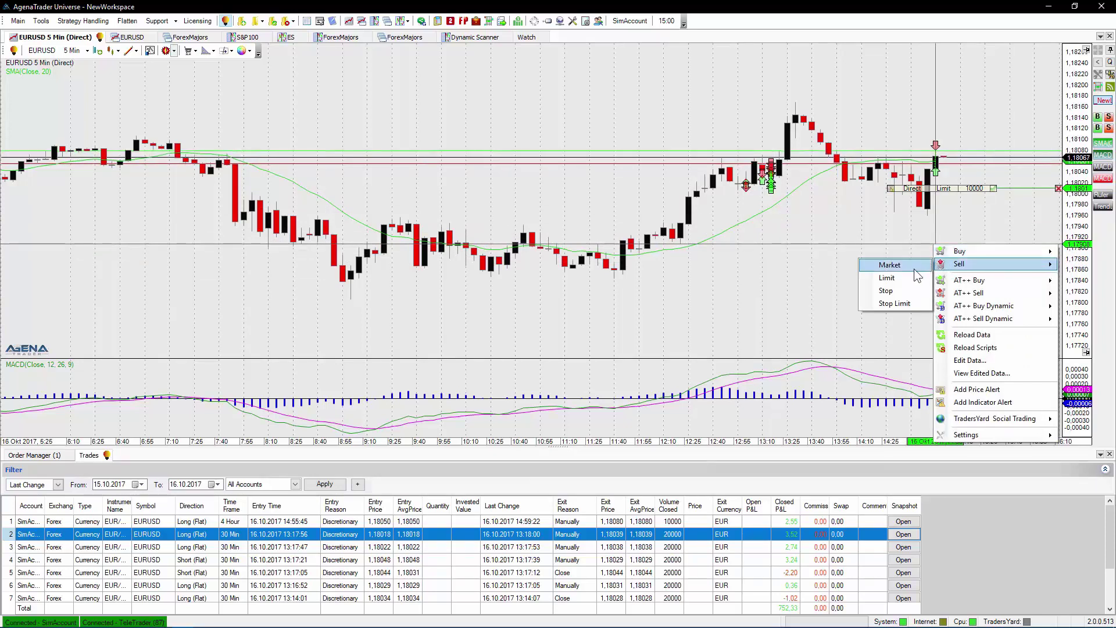
{"action": "left_click", "coordinate": [909, 289]}
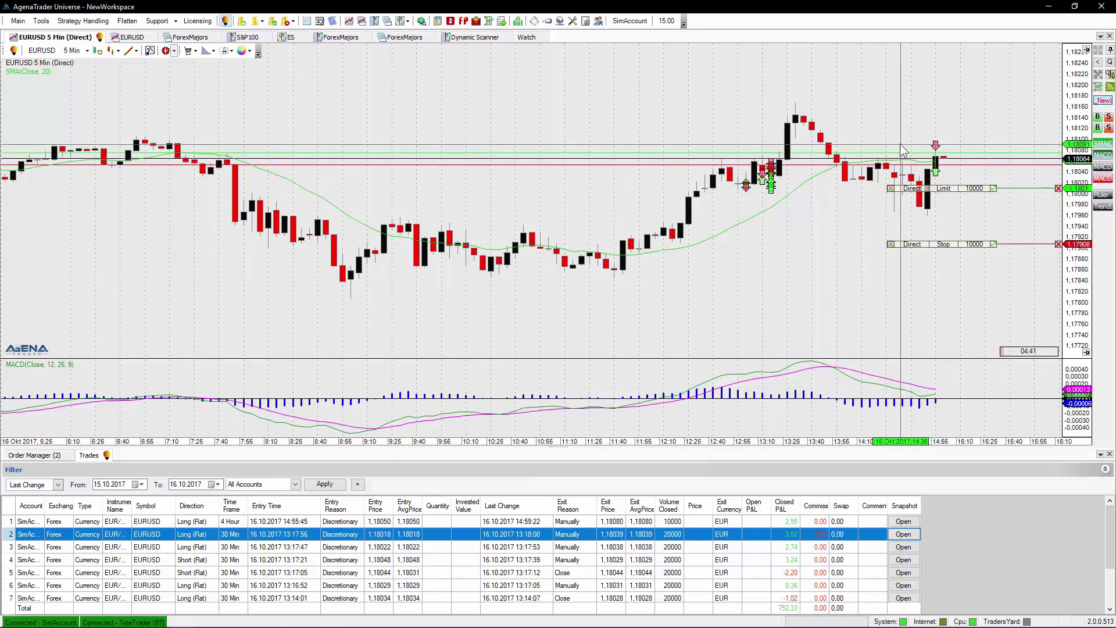
Place a sell limit order for 10000 at 1.18168, above the current price.
{"action": "right_click", "coordinate": [889, 105]}
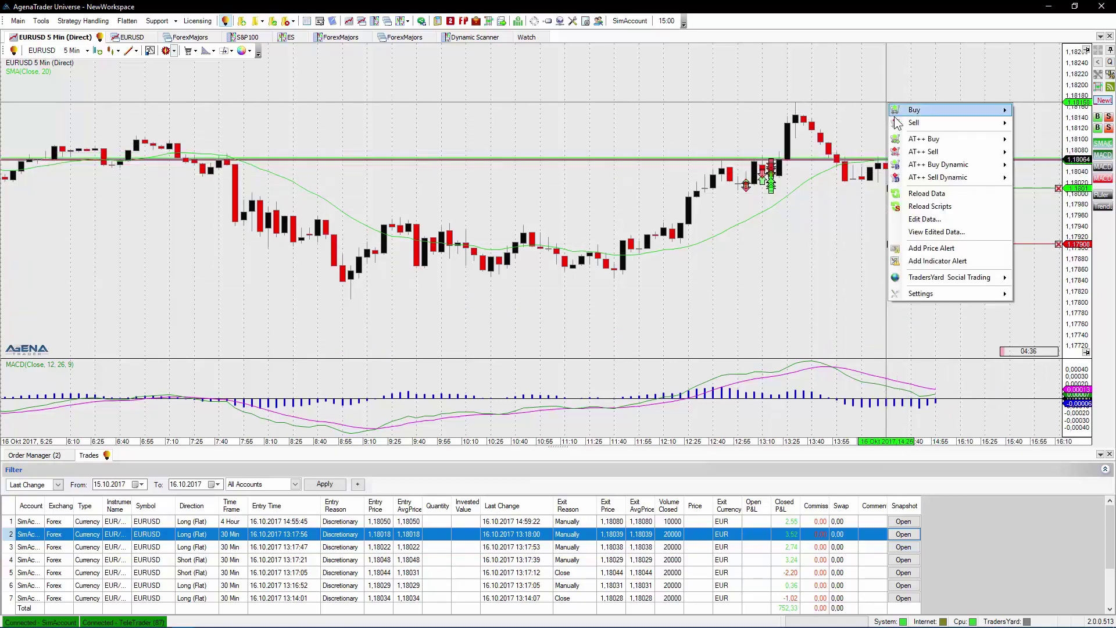
{"action": "mouse_move", "coordinate": [897, 123]}
{"action": "left_click", "coordinate": [1041, 137]}
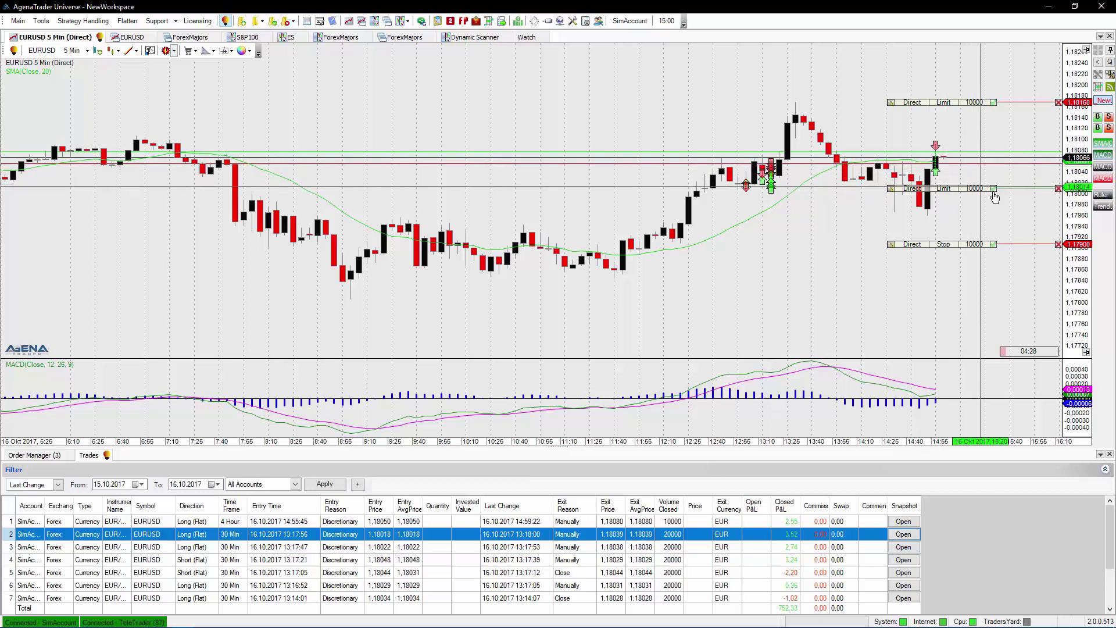
Link the buy limit entry to the sell limit above it and to the sell stop below it.
{"action": "left_click", "coordinate": [1040, 189]}
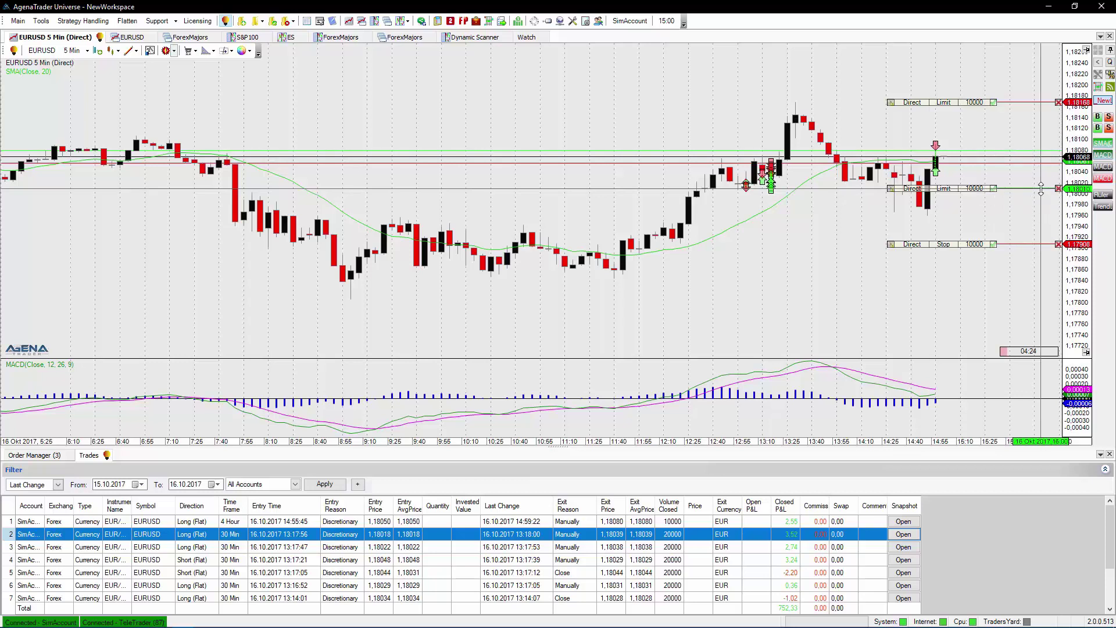
{"action": "mouse_move", "coordinate": [1041, 189]}
{"action": "left_mouse_down"}
{"action": "mouse_move", "coordinate": [1038, 103]}
{"action": "mouse_move", "coordinate": [1038, 190]}
{"action": "left_mouse_up"}
{"action": "left_click", "coordinate": [1038, 243]}
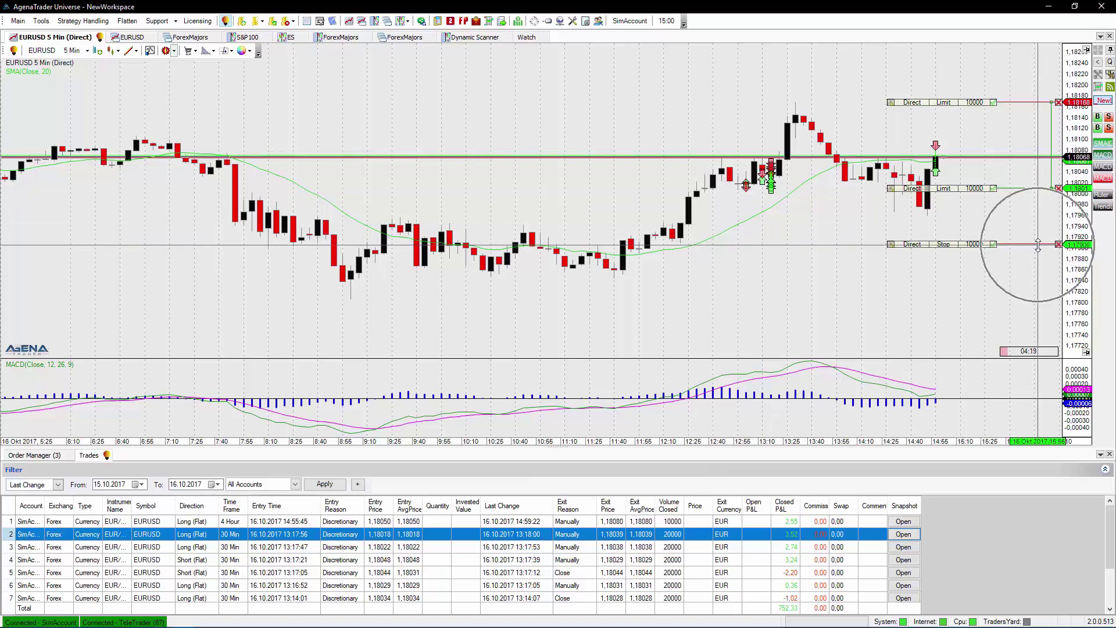
Link the sell stop order to the sell limit order as paired exits for the buy limit entry.
{"action": "left_click_drag", "start_coordinate": [1034, 247], "coordinate": [1032, 244]}
{"action": "left_click", "coordinate": [1033, 244]}
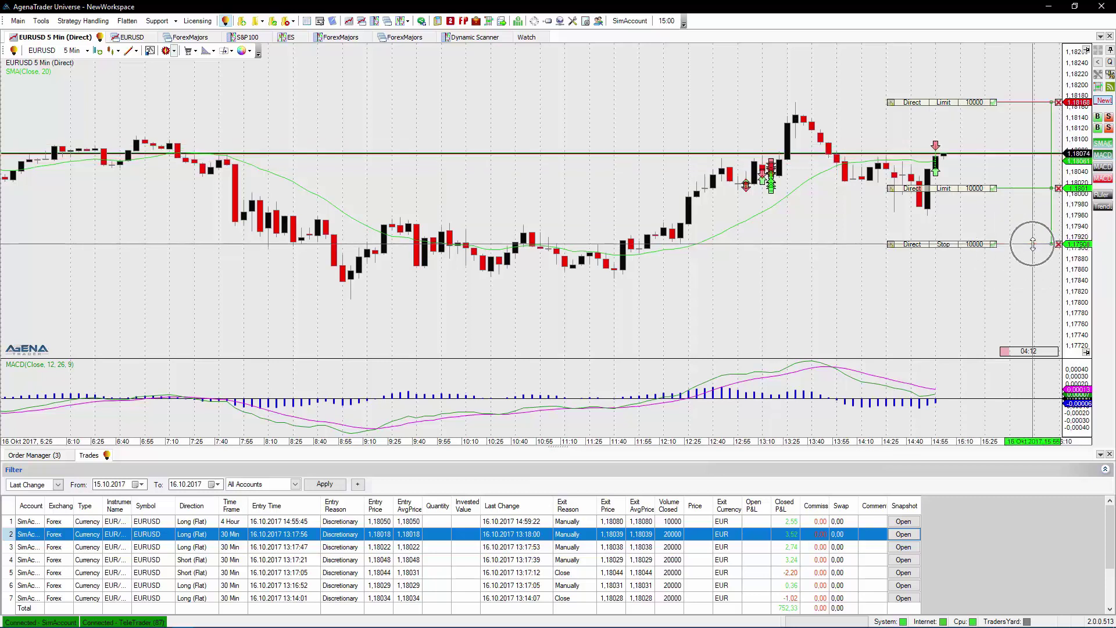
{"action": "left_click", "coordinate": [1027, 102]}
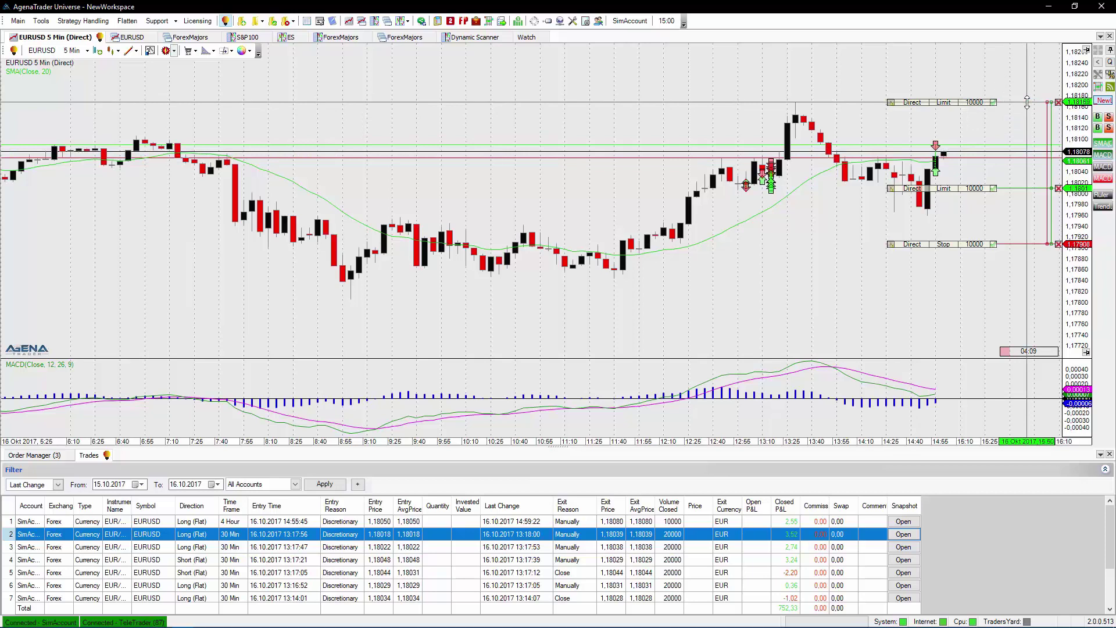
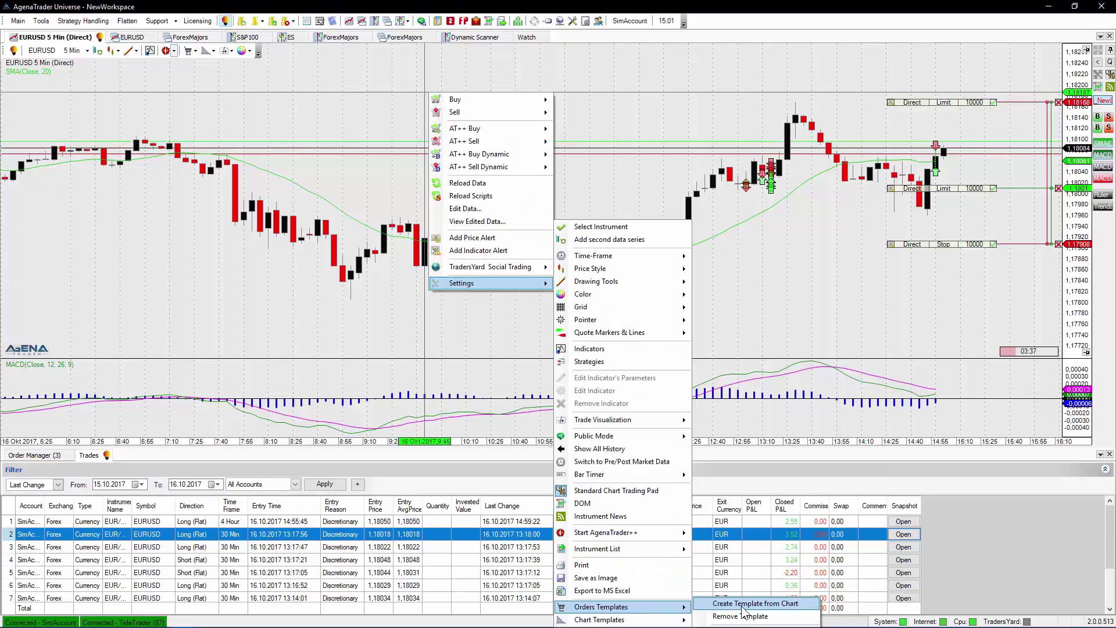
Save the linked orders on the chart as an orders template named NewOrderTemplate.
{"action": "left_click", "coordinate": [744, 605]}
{"action": "left_click", "coordinate": [745, 604]}
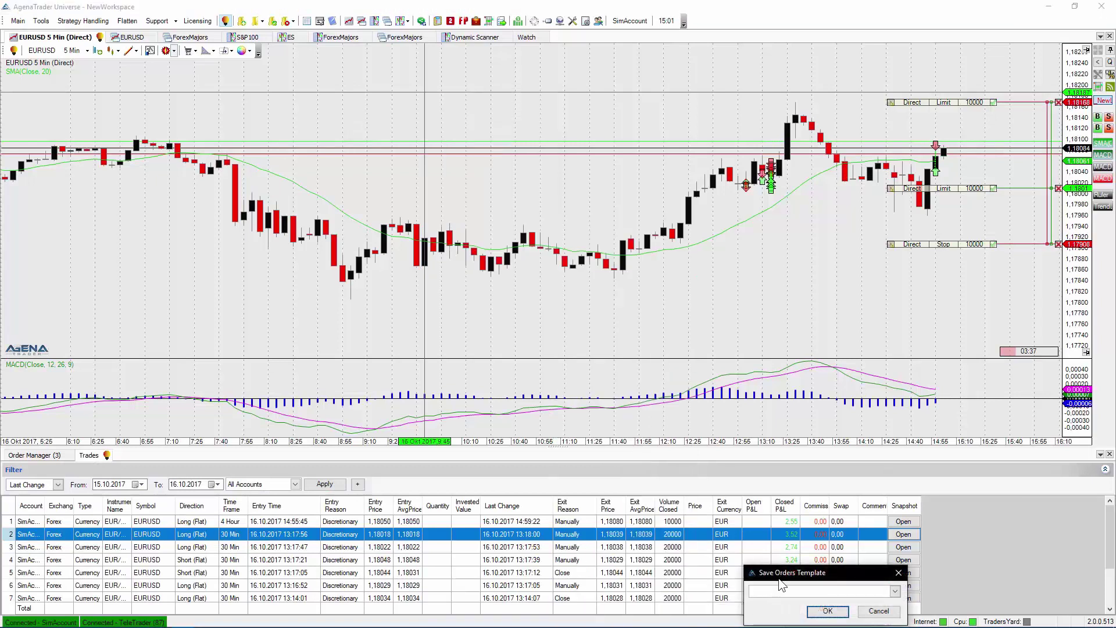
{"action": "left_click_drag", "start_coordinate": [783, 579], "coordinate": [549, 312]}
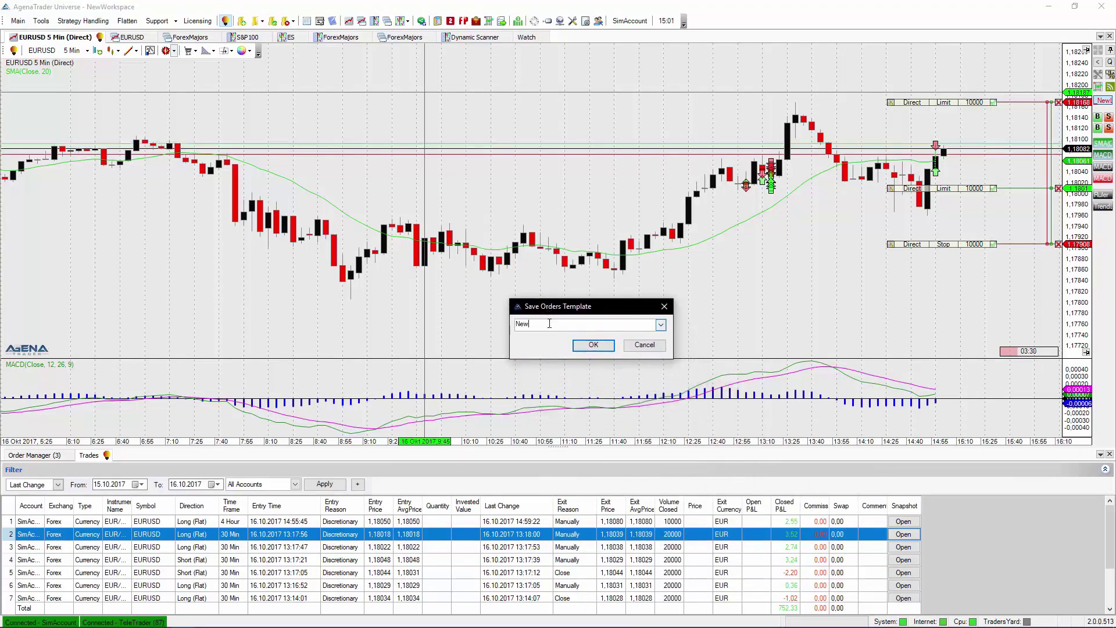
{"action": "type", "text": "NewOrderTemplate"}
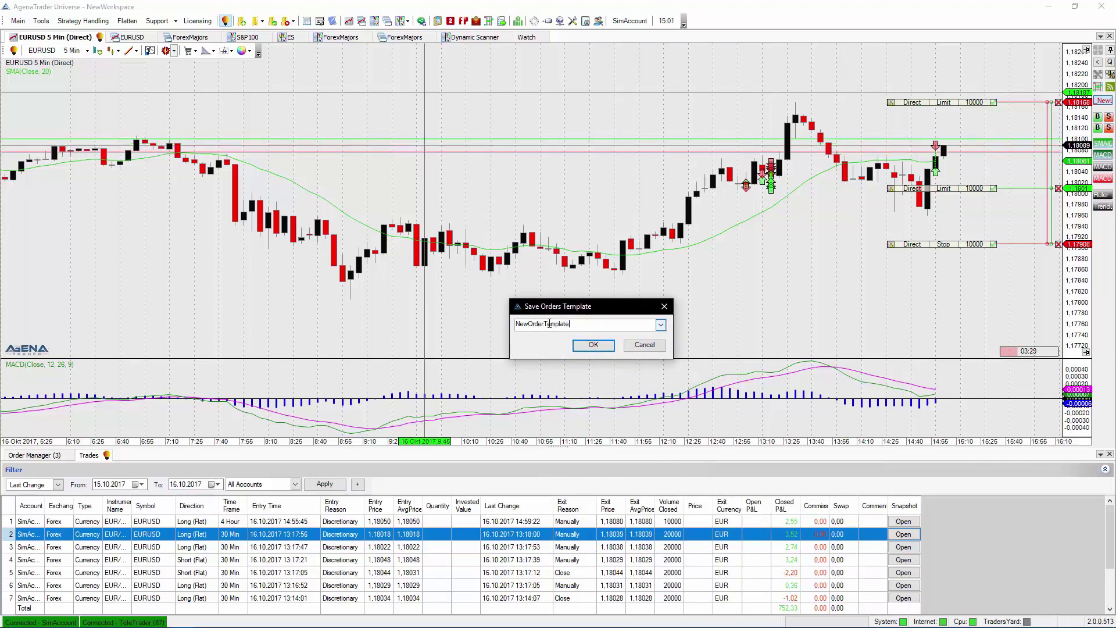
{"action": "left_click", "coordinate": [583, 347]}
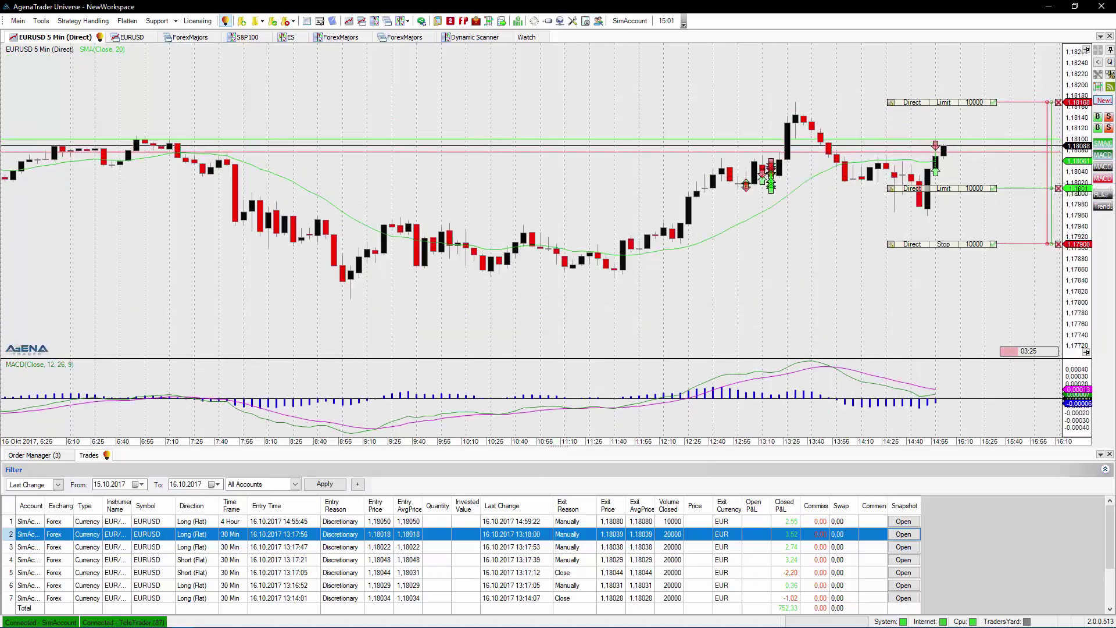
Remove all three original orders from the chart and reinsert them by applying the saved NewOrderTemplate orders template.
{"action": "left_click", "coordinate": [1059, 189]}
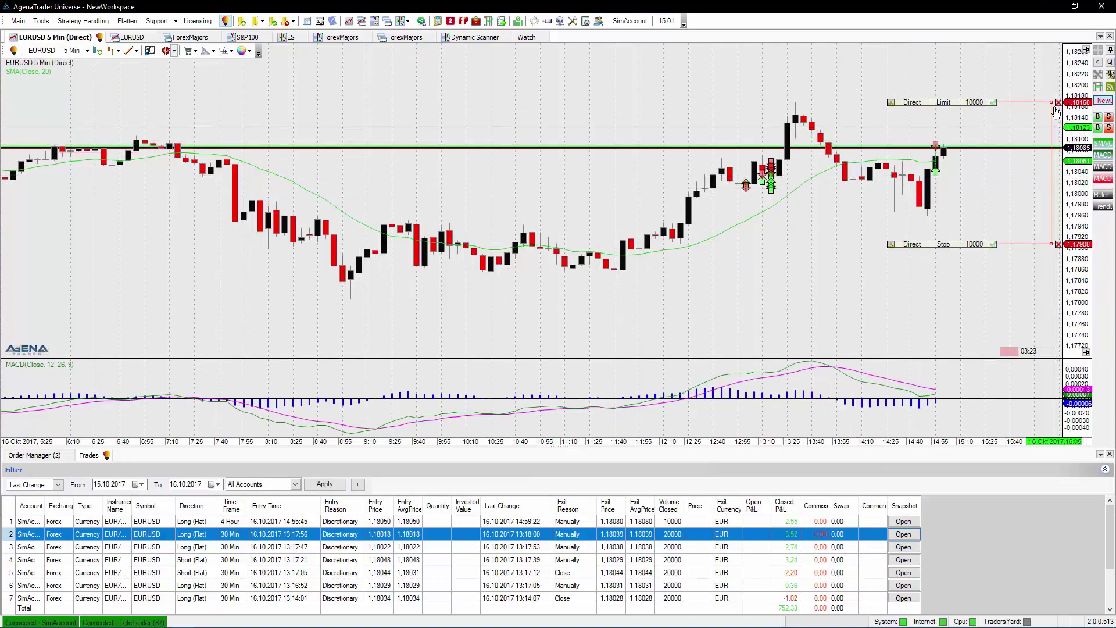
{"action": "left_click", "coordinate": [1057, 244]}
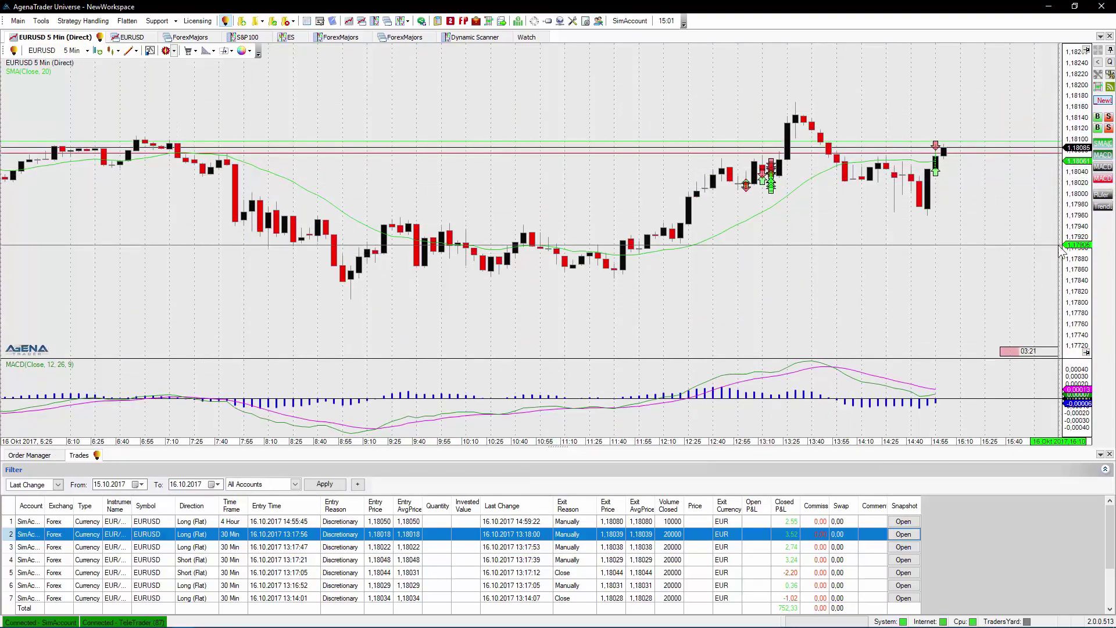
{"action": "right_click", "coordinate": [451, 161]}
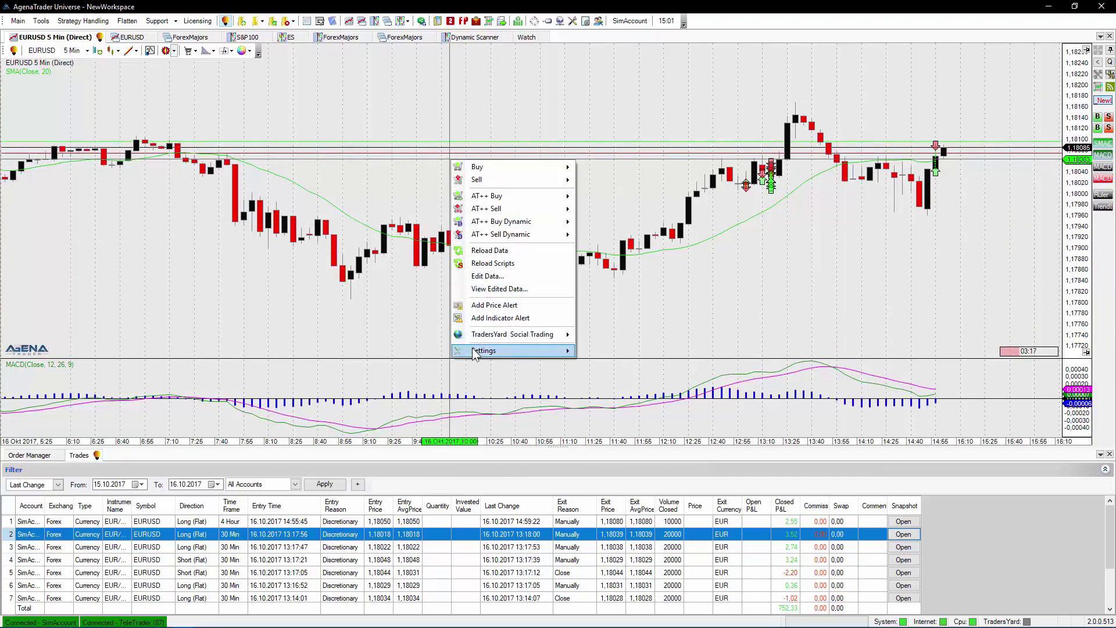
{"action": "mouse_move", "coordinate": [475, 351]}
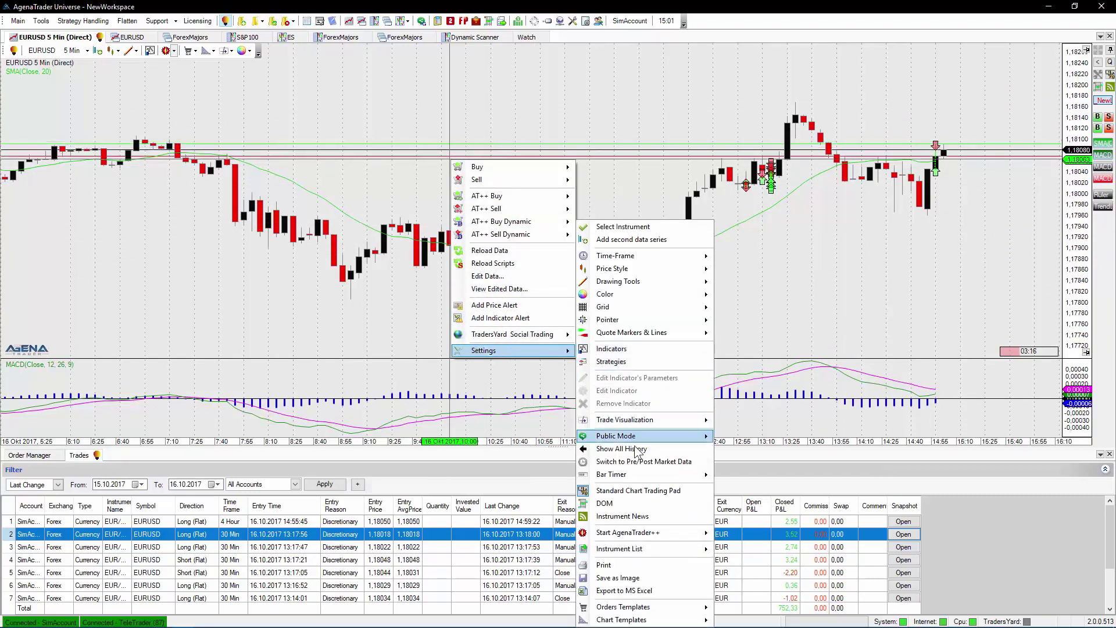
{"action": "mouse_move", "coordinate": [646, 614]}
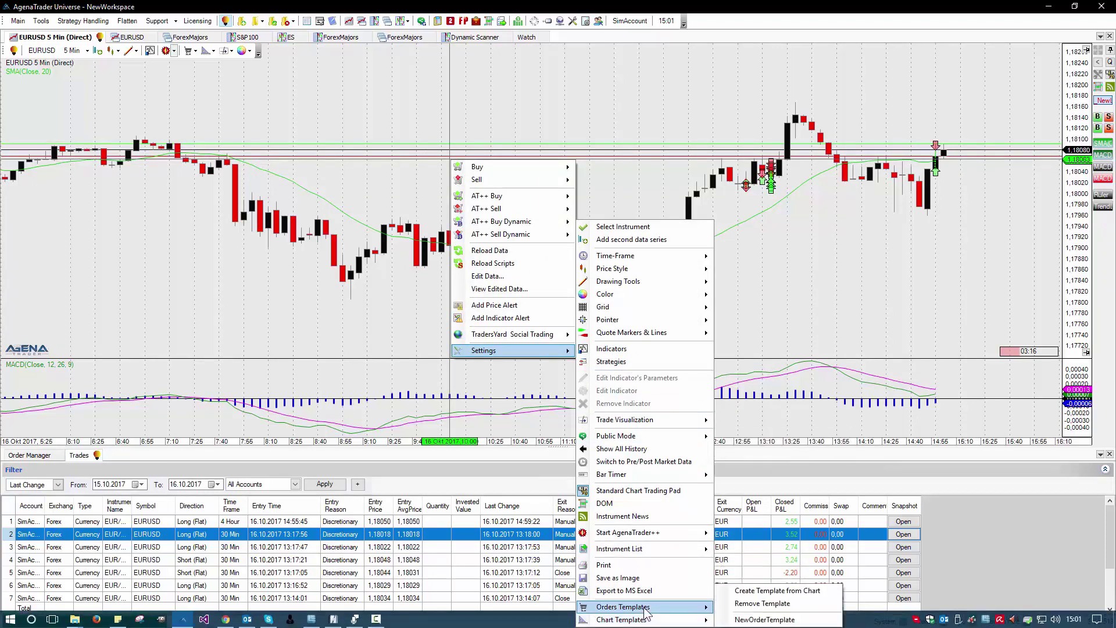
{"action": "left_click", "coordinate": [748, 620]}
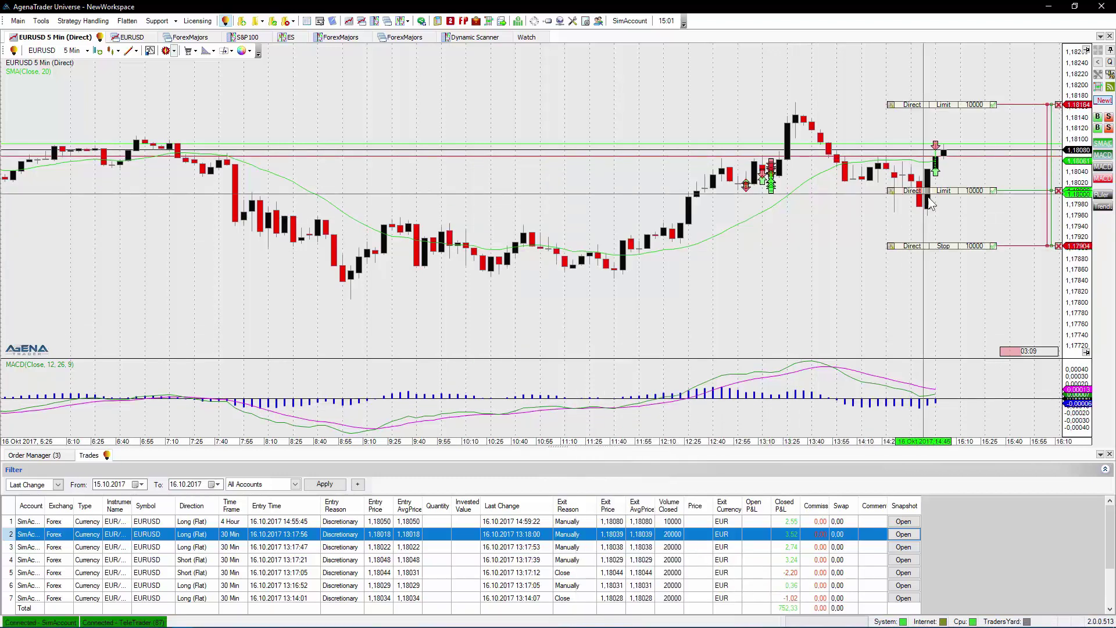
Delete the entry, sell limit and sell stop created by the template and apply NewOrderTemplate once more.
{"action": "left_click", "coordinate": [1058, 191]}
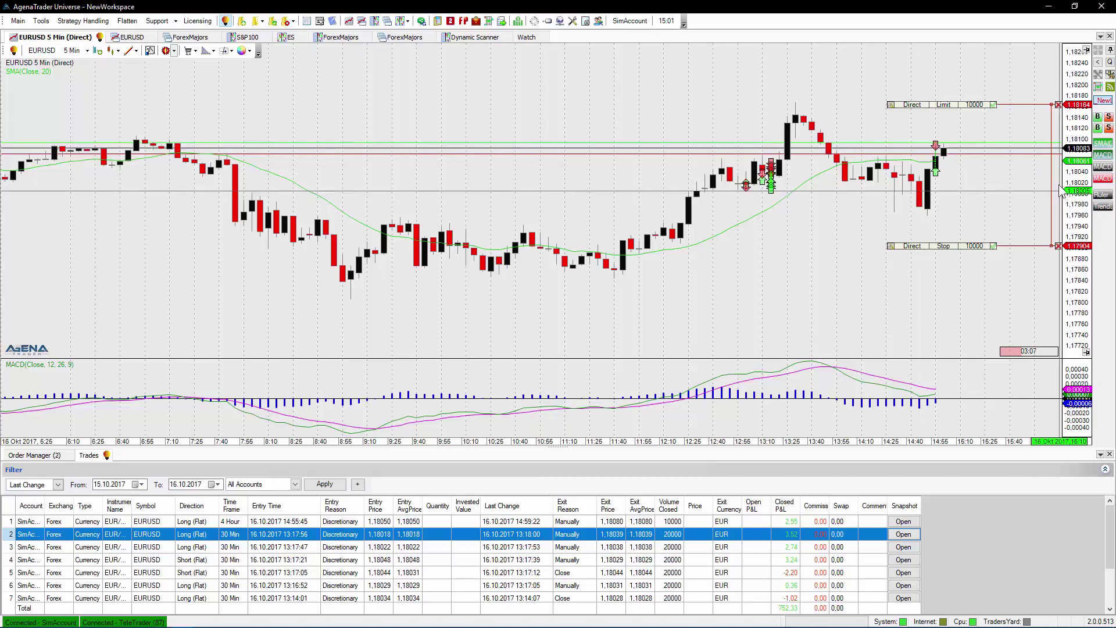
{"action": "left_click", "coordinate": [1059, 104]}
{"action": "left_click", "coordinate": [1058, 246]}
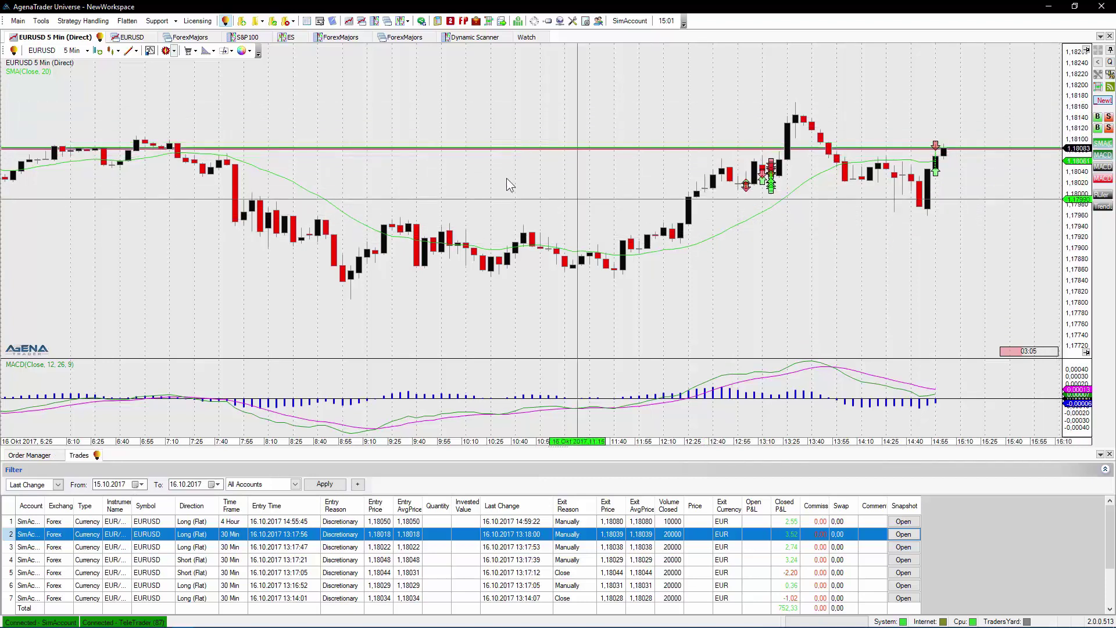
{"action": "left_click", "coordinate": [193, 54]}
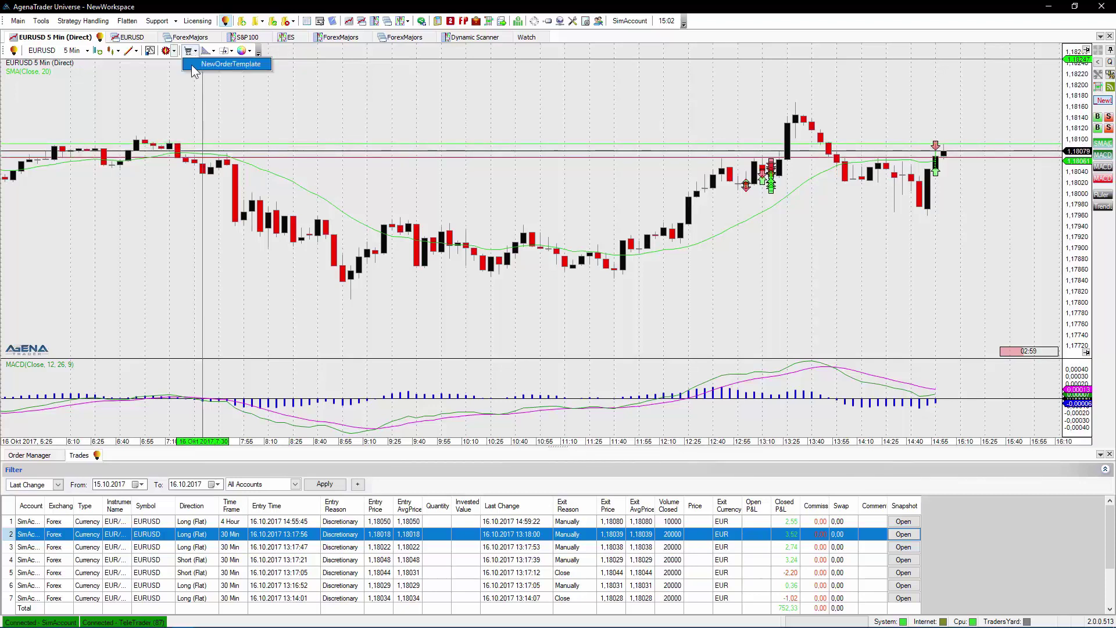
{"action": "left_click", "coordinate": [196, 64]}
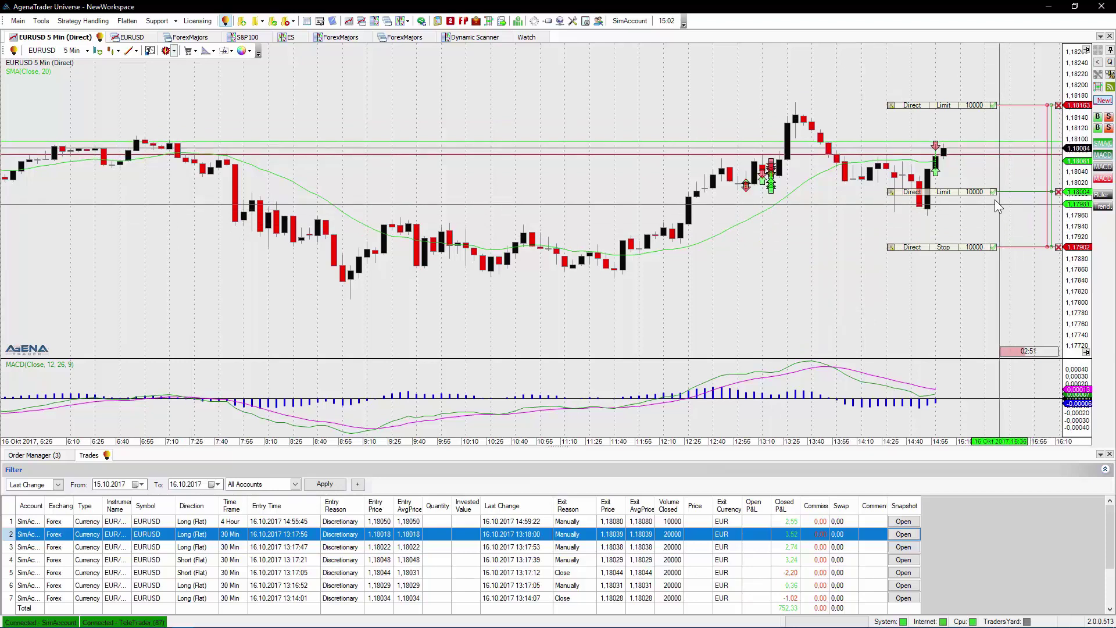
{"action": "mouse_move", "coordinate": [996, 201]}
{"action": "left_mouse_down"}
{"action": "mouse_move", "coordinate": [1004, 216]}
{"action": "mouse_move", "coordinate": [998, 192]}
{"action": "left_mouse_up"}
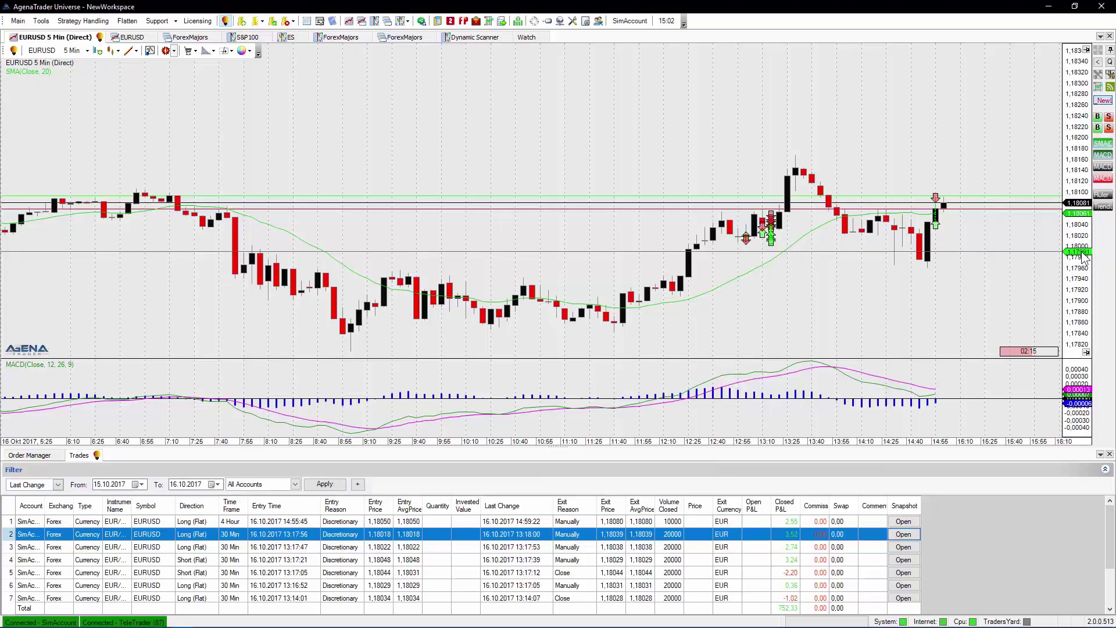
{"action": "left_click_drag", "start_coordinate": [1081, 252], "coordinate": [955, 184]}
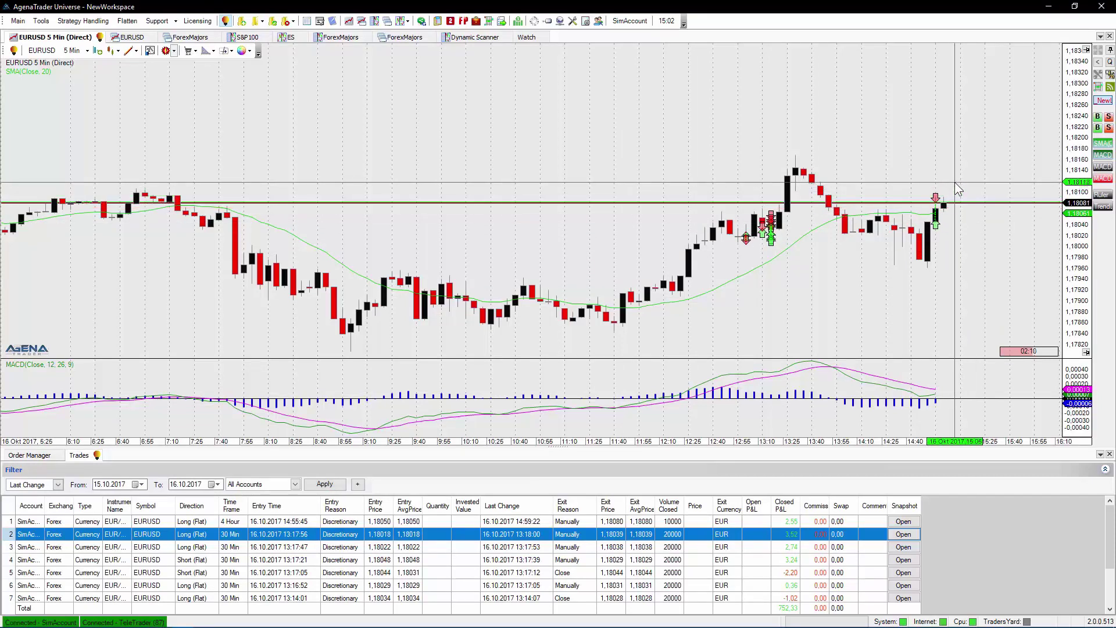
Place a sell stop order at 1,1804 below the current price and a buy stop order above it near the recent high.
{"action": "right_click", "coordinate": [956, 185]}
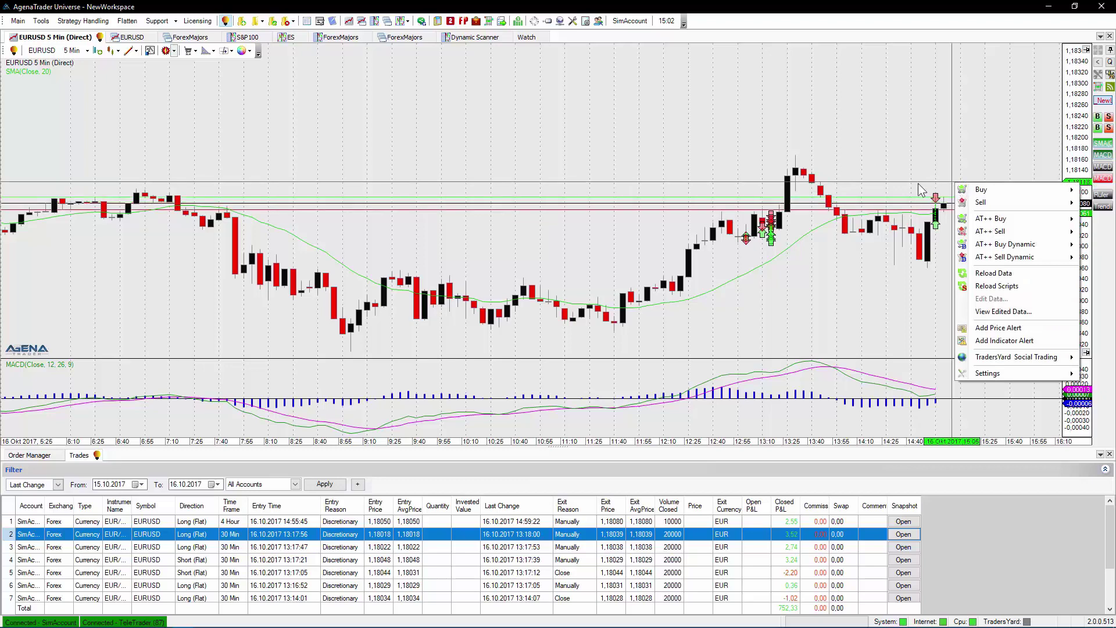
{"action": "left_click", "coordinate": [896, 187]}
{"action": "right_click", "coordinate": [898, 181]}
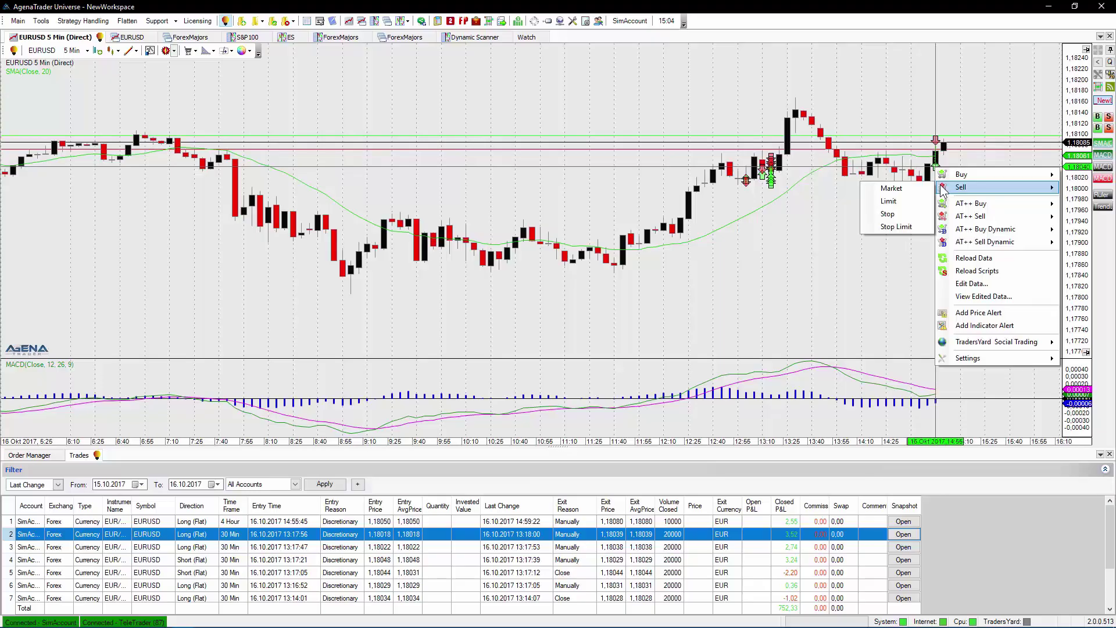
{"action": "left_click", "coordinate": [905, 214]}
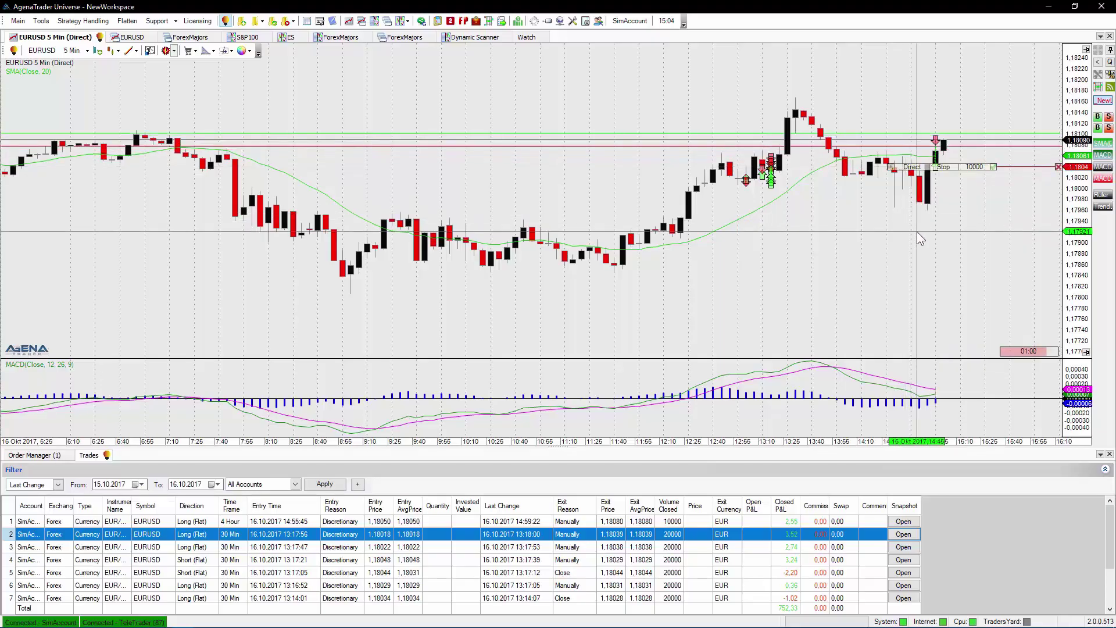
{"action": "right_click", "coordinate": [916, 98]}
{"action": "mouse_move", "coordinate": [988, 105]}
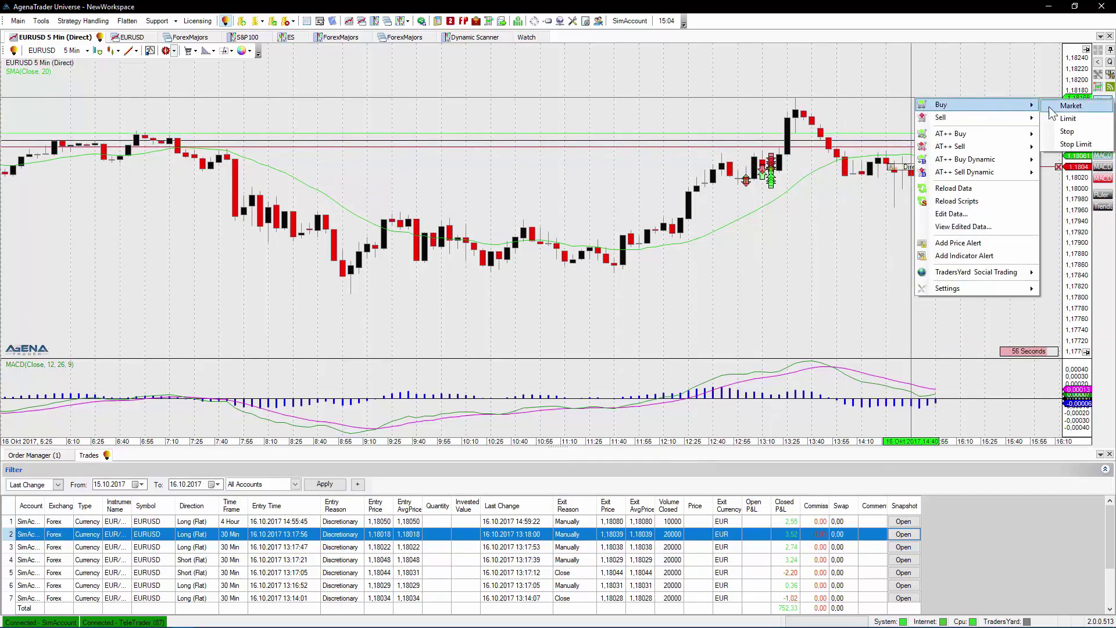
{"action": "left_click", "coordinate": [1057, 135]}
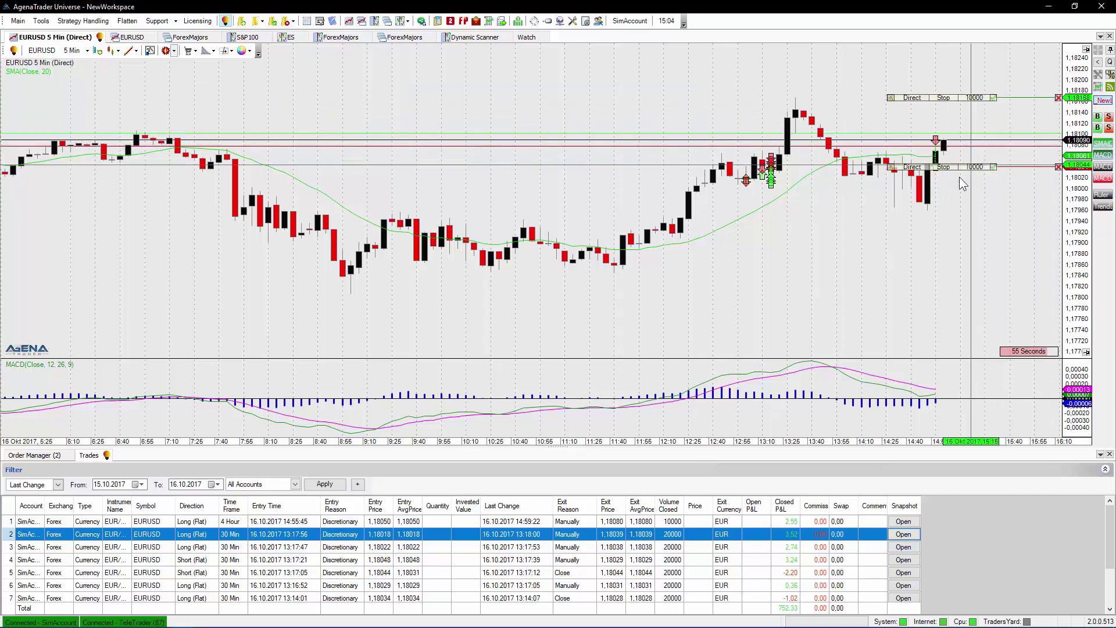
Add two buy limit orders below the sell stop, at about 1,1791 and about 1,1780.
{"action": "right_click", "coordinate": [888, 239]}
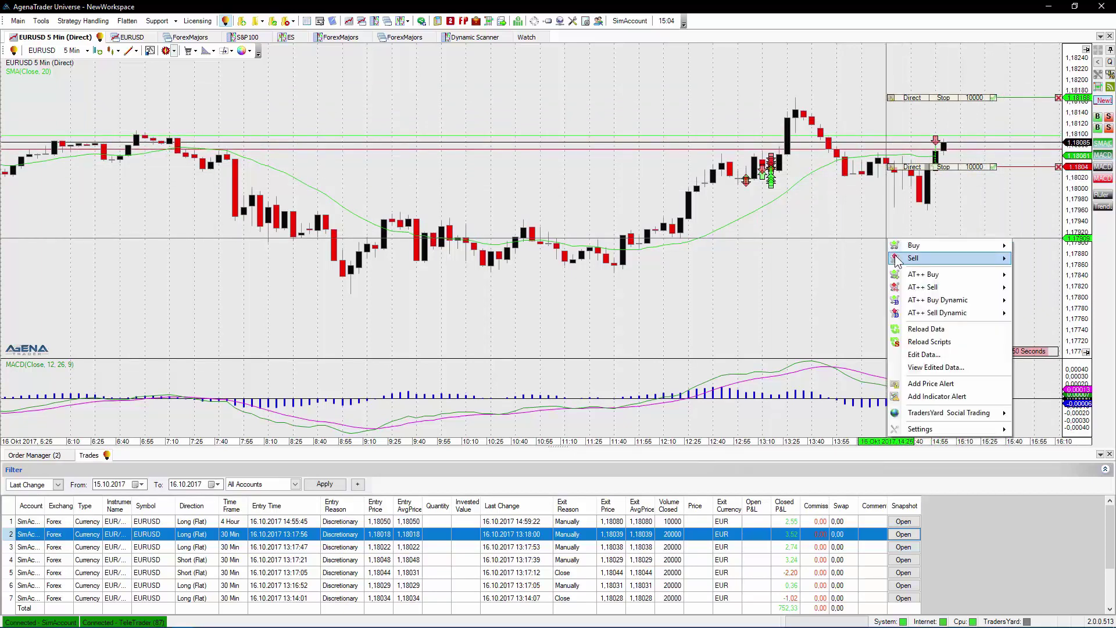
{"action": "mouse_move", "coordinate": [896, 259]}
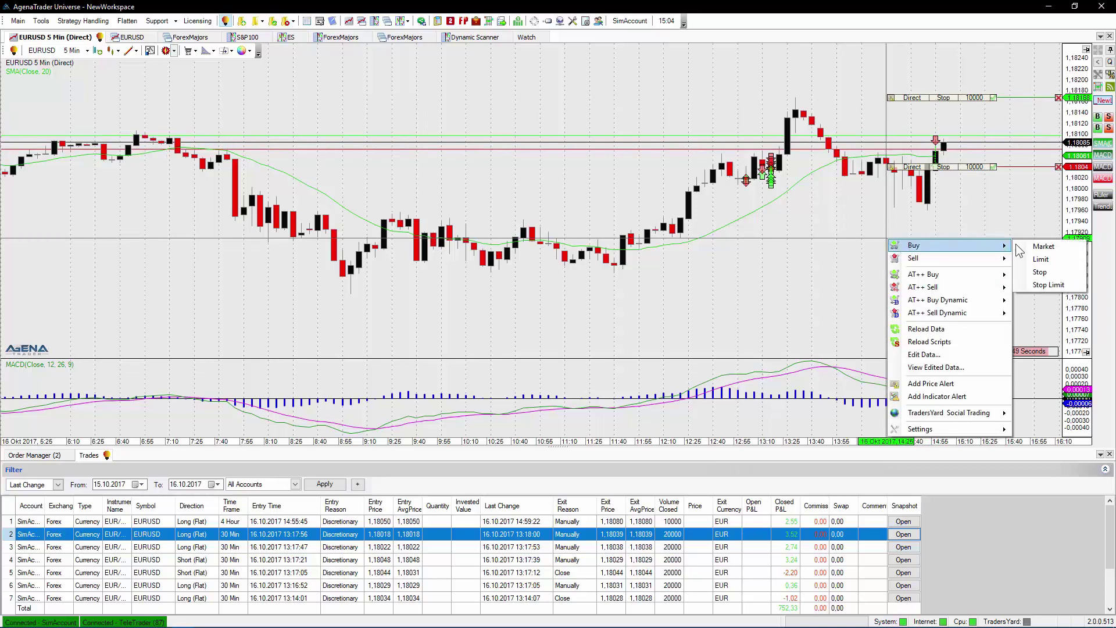
{"action": "left_click", "coordinate": [1030, 258]}
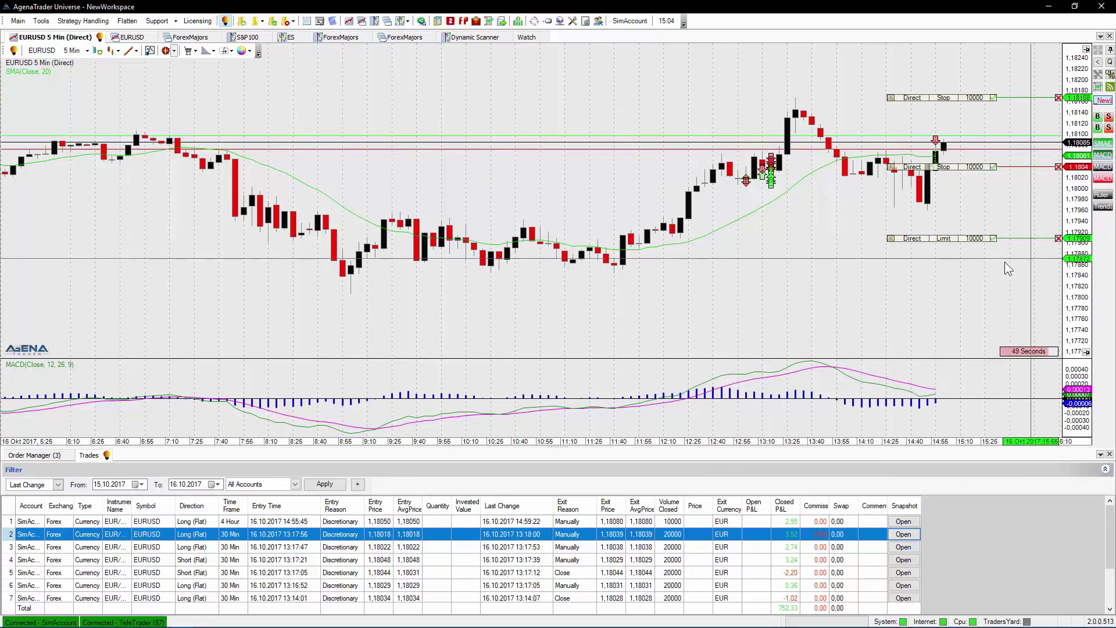
{"action": "right_click", "coordinate": [889, 297]}
{"action": "mouse_move", "coordinate": [989, 304]}
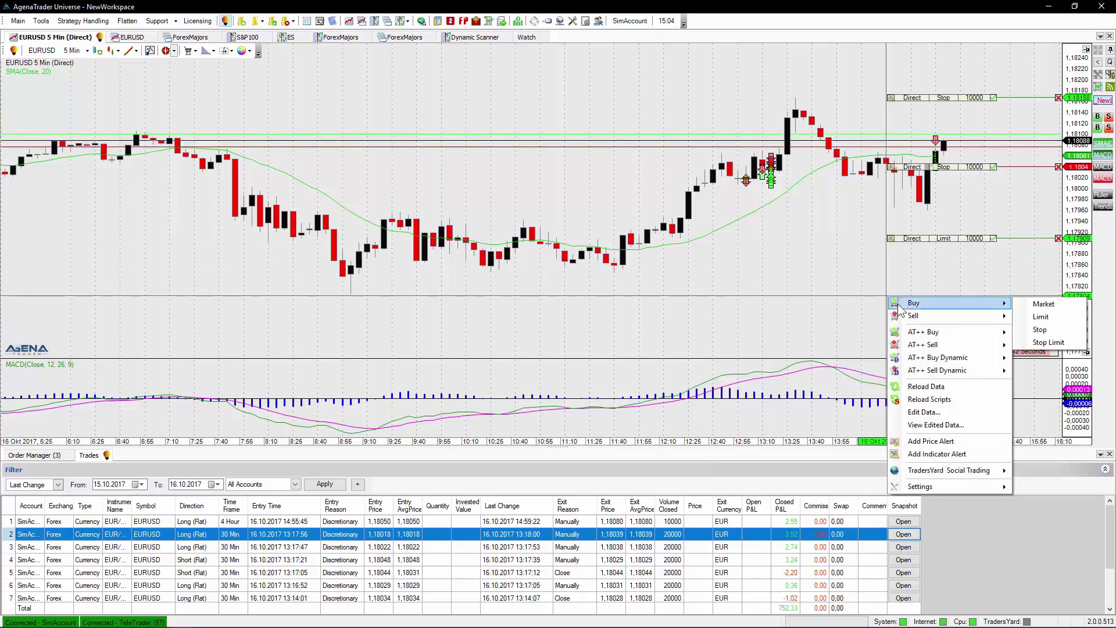
{"action": "left_click", "coordinate": [1025, 322]}
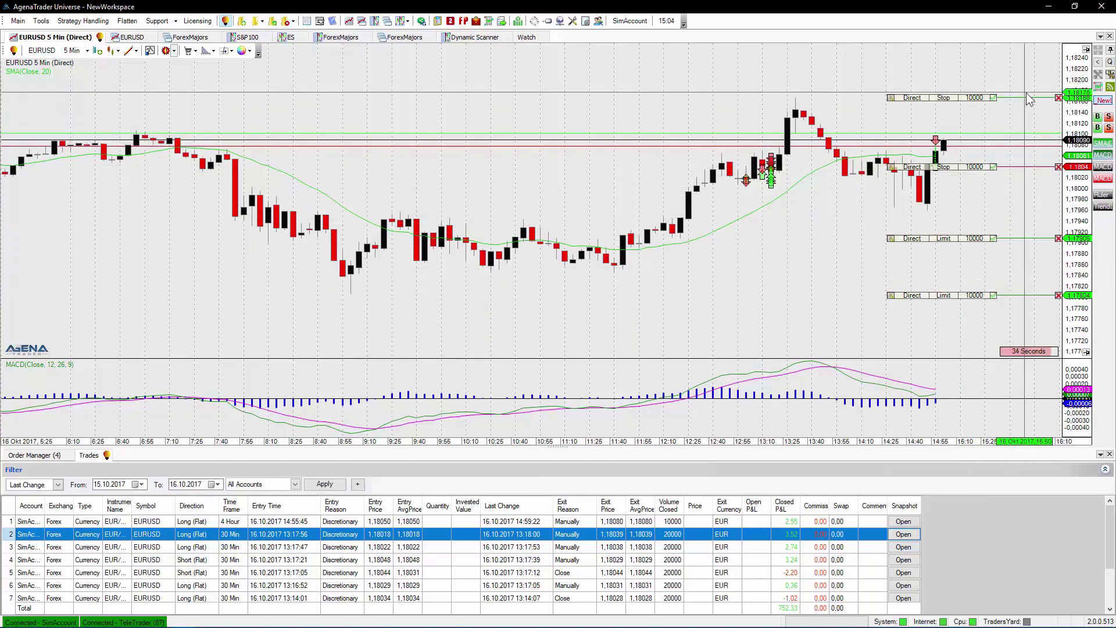
Set the quantity of both the sell stop and the buy stop orders to 20000.
{"action": "left_click", "coordinate": [975, 167]}
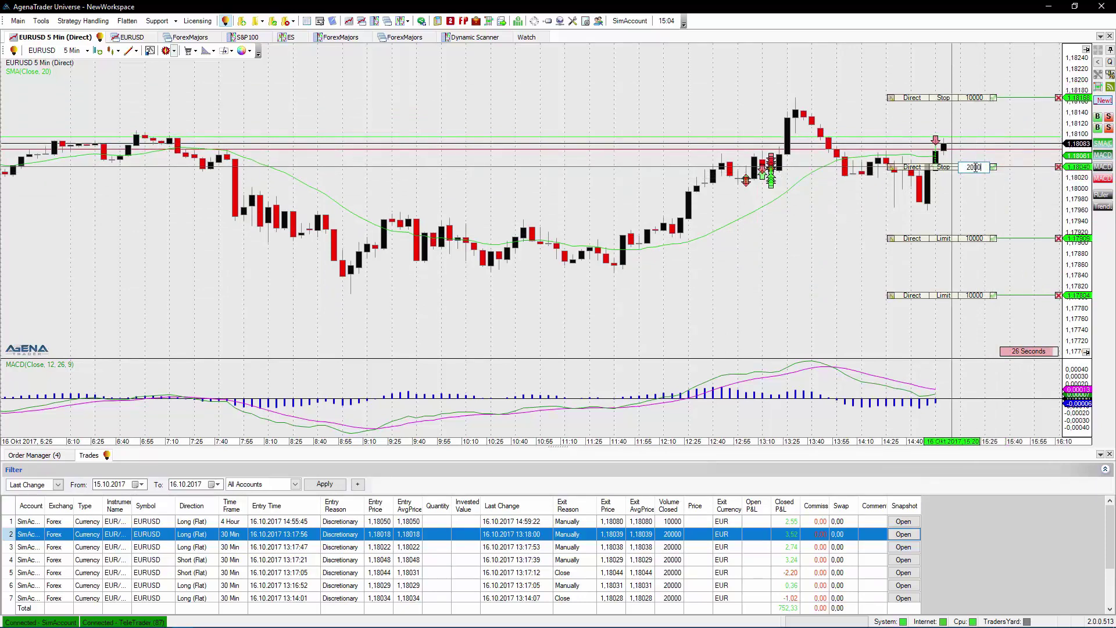
{"action": "type", "text": "20000"}
{"action": "key", "text": "Return"}
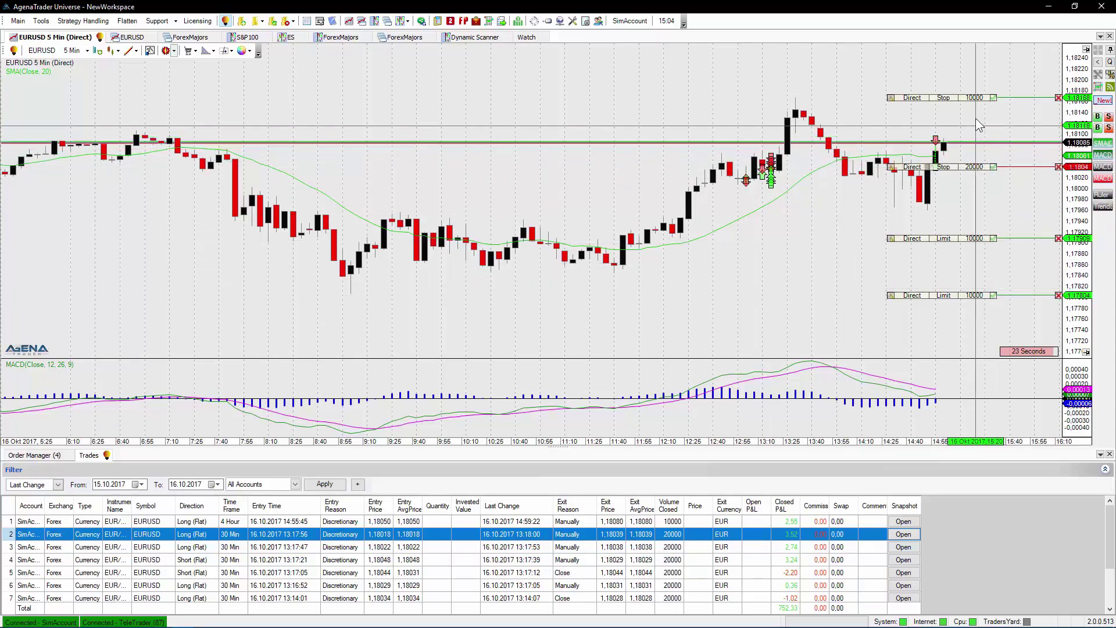
{"action": "left_click", "coordinate": [975, 98]}
{"action": "type", "text": "2000"}
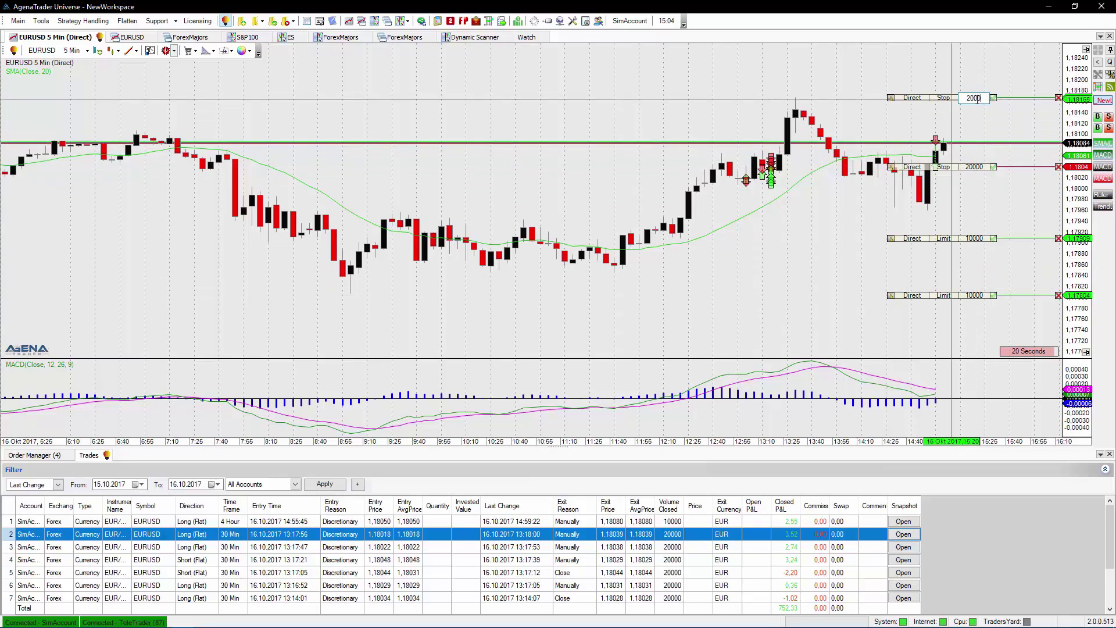
{"action": "key", "text": "Return"}
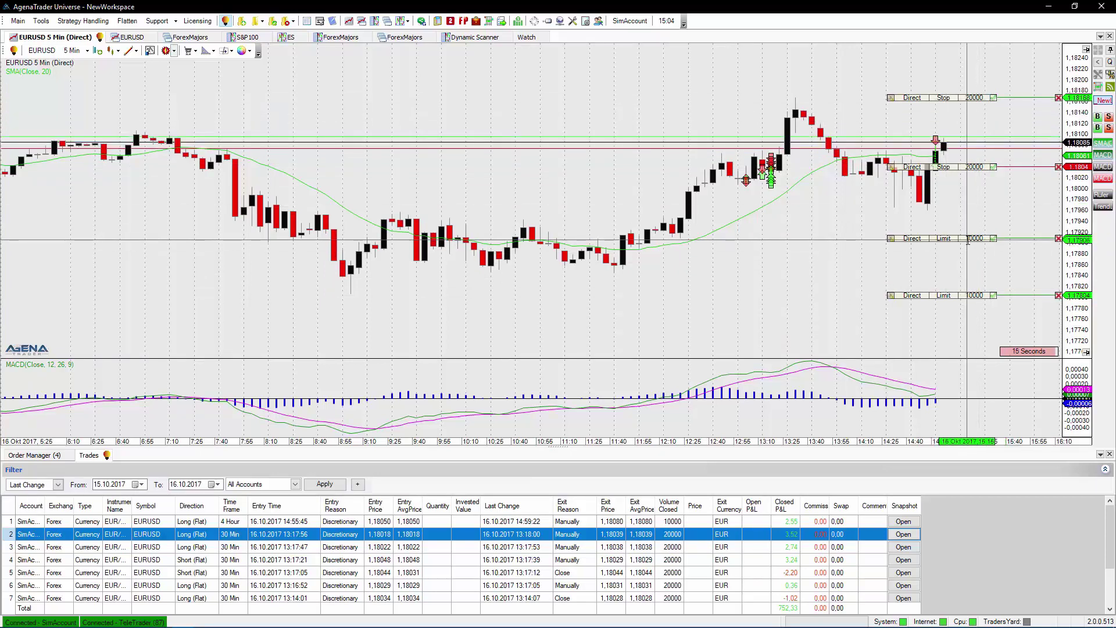
{"action": "left_click", "coordinate": [981, 295]}
{"action": "key", "text": "Escape"}
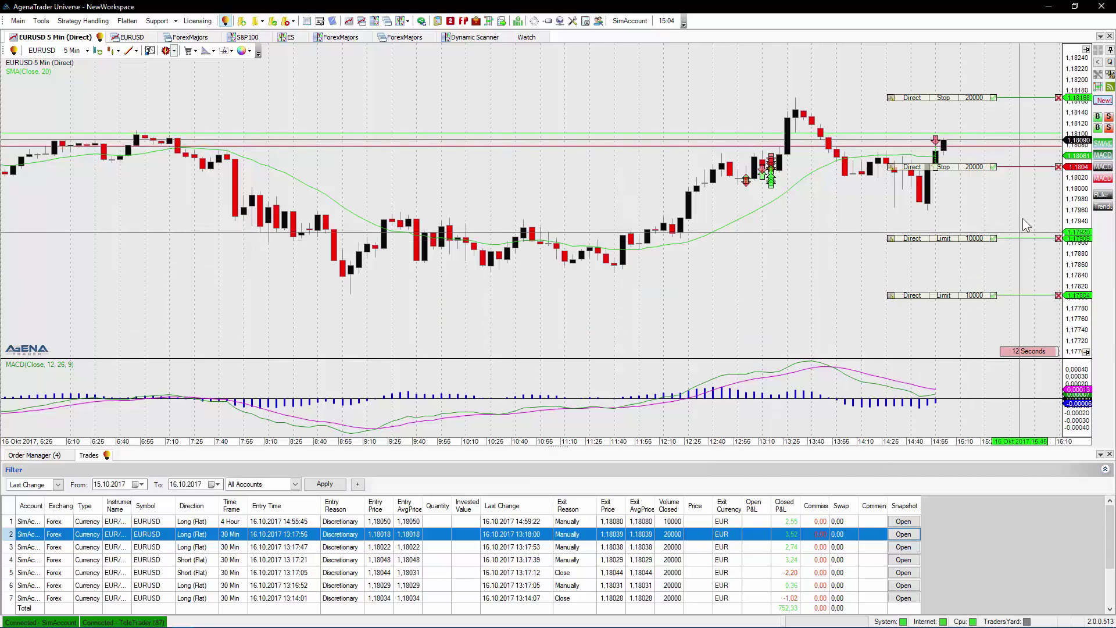
Link the sell stop as the entry order to the buy stop and to both buy limit orders as its exits.
{"action": "left_click", "coordinate": [1016, 167]}
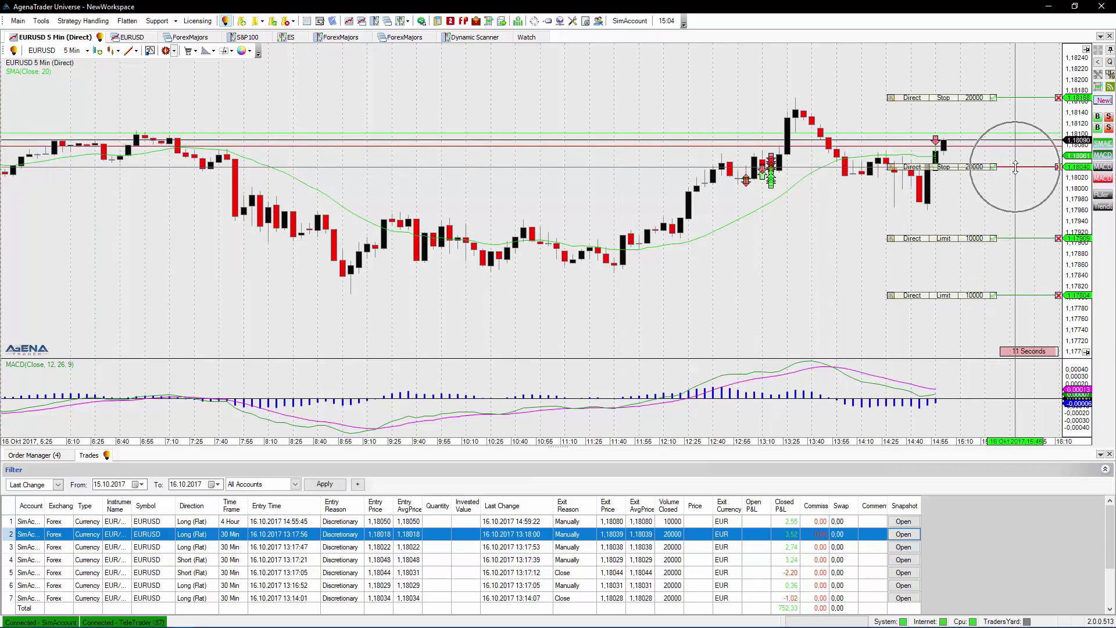
{"action": "left_click", "coordinate": [1013, 97]}
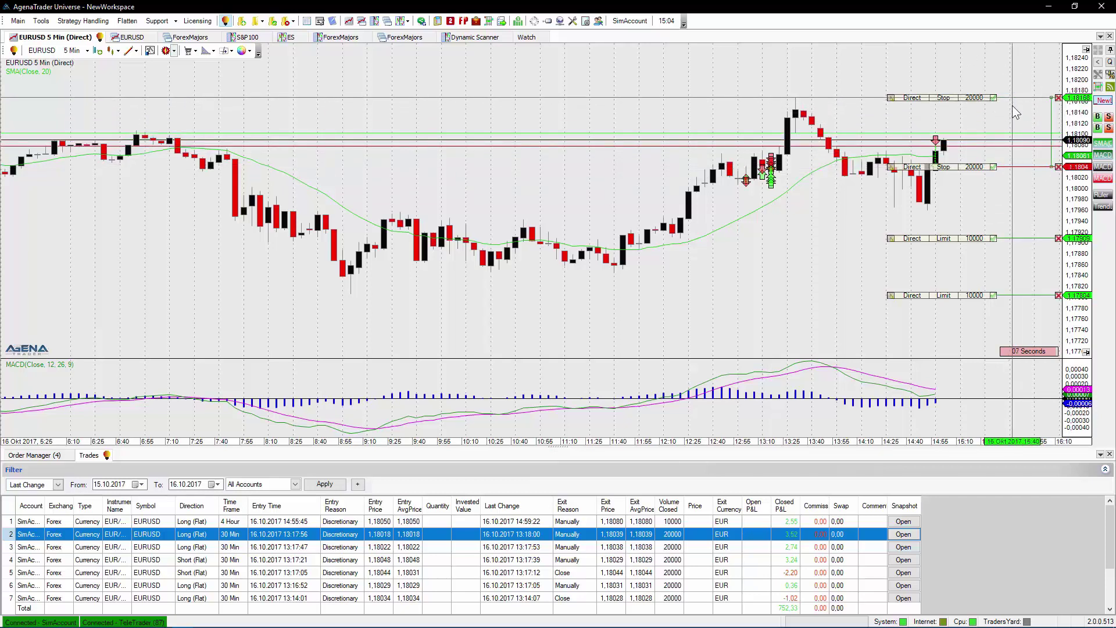
{"action": "left_click", "coordinate": [1017, 167]}
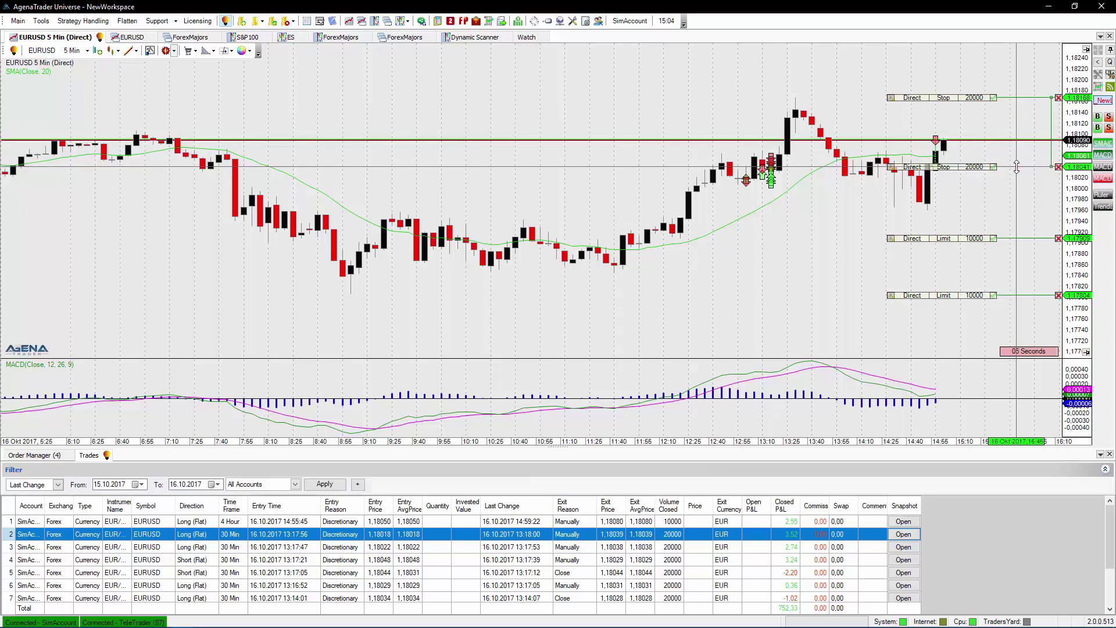
{"action": "left_click", "coordinate": [1015, 237]}
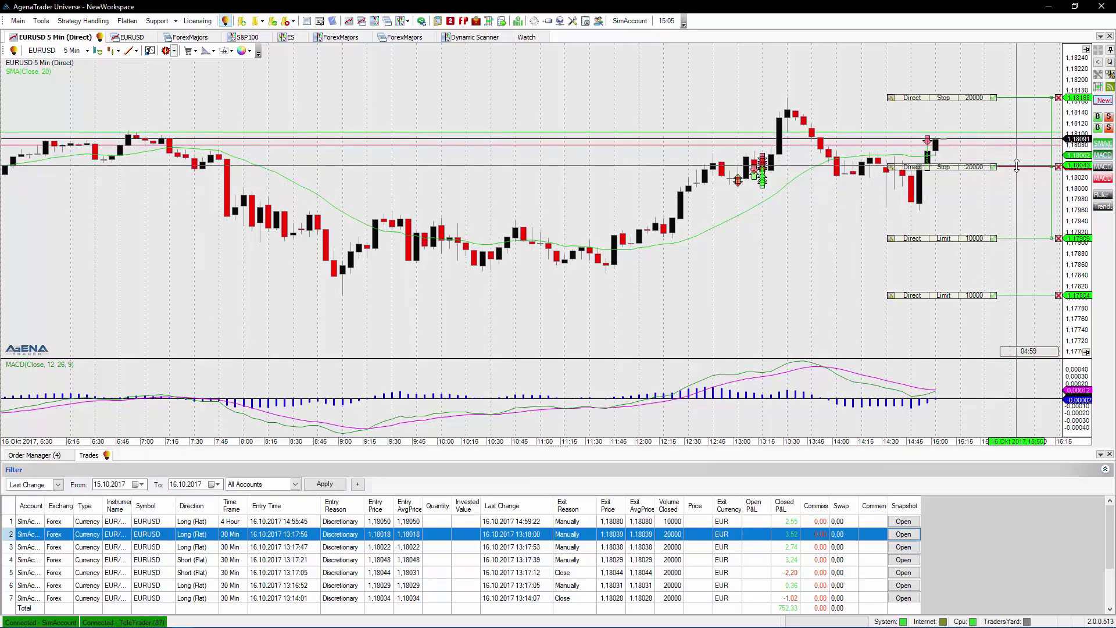
{"action": "left_click", "coordinate": [1018, 295]}
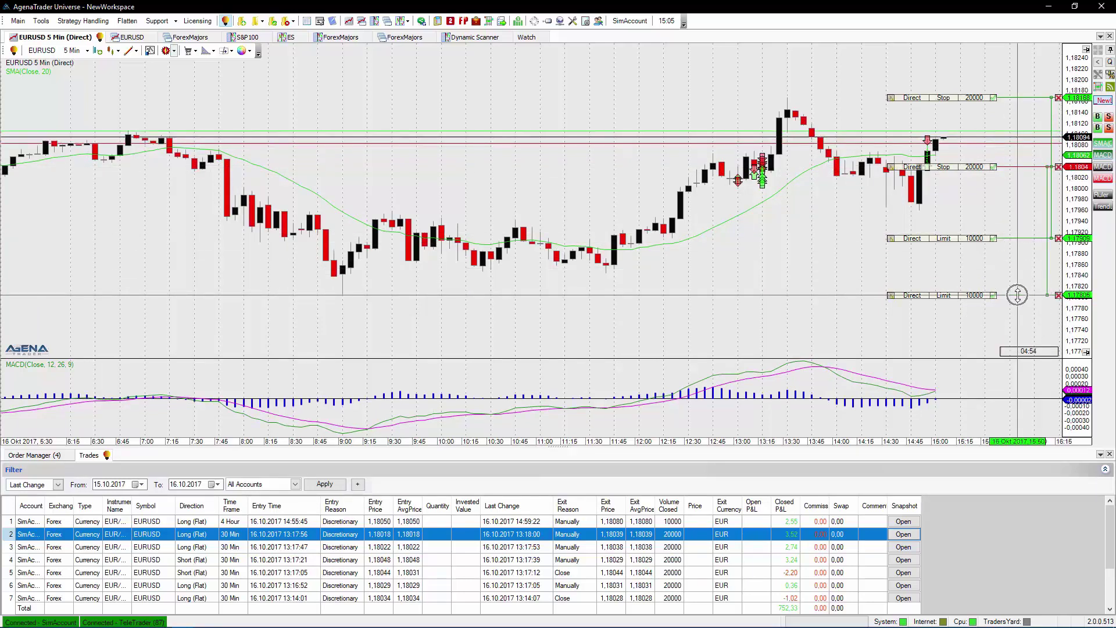
Link each of the two buy limit targets to the buy stop order as paired exits.
{"action": "left_click_drag", "start_coordinate": [1018, 295], "coordinate": [1020, 296]}
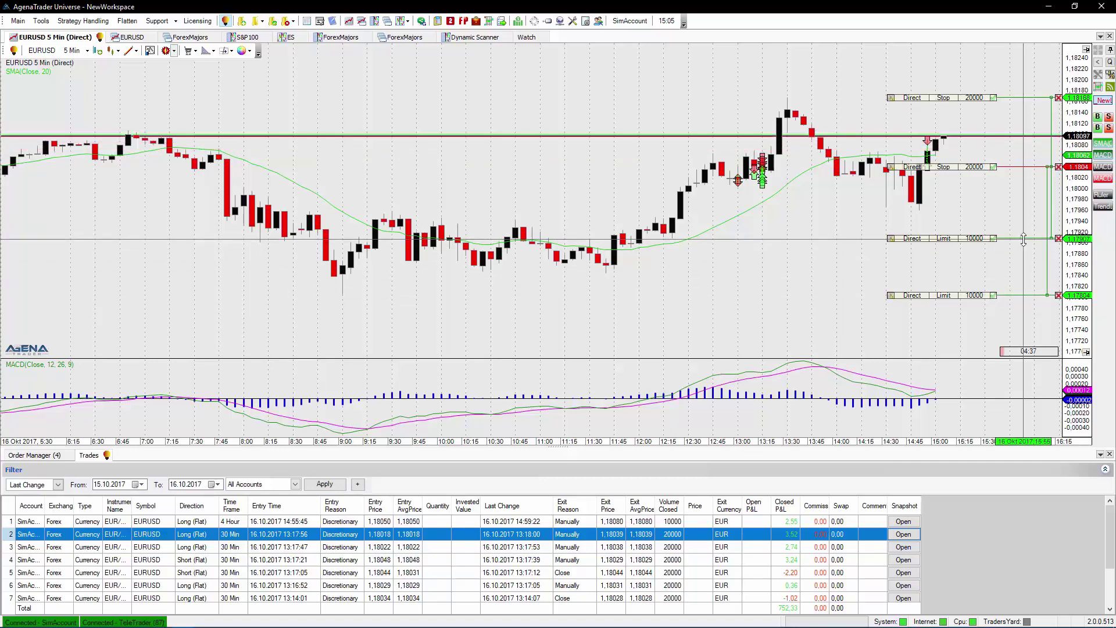
{"action": "left_click", "coordinate": [1023, 239]}
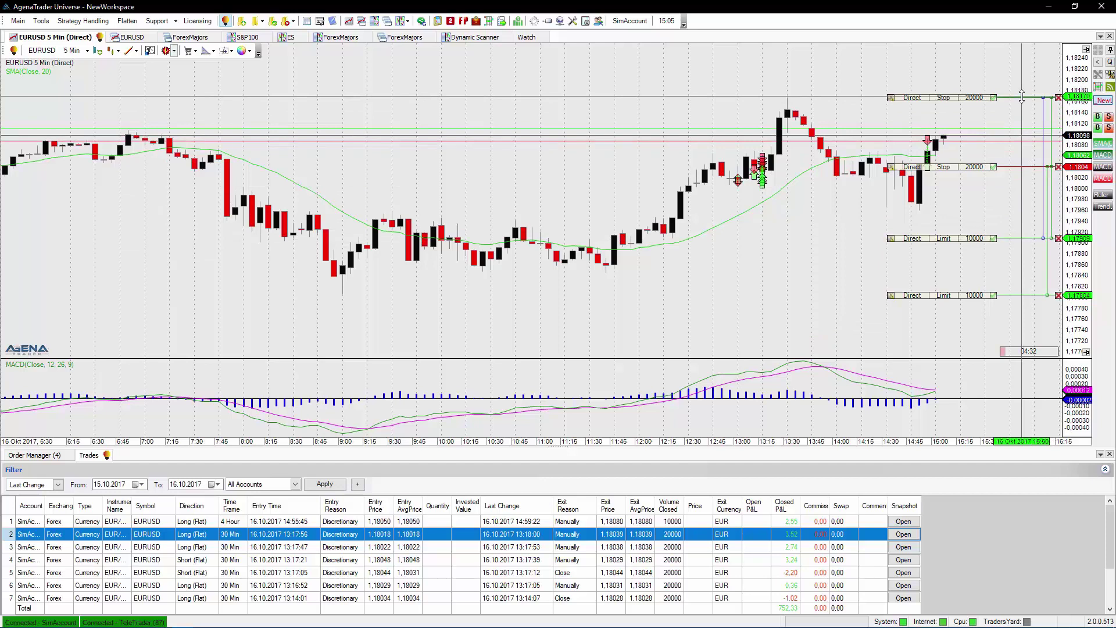
{"action": "left_click_drag", "start_coordinate": [1023, 96], "coordinate": [1042, 97]}
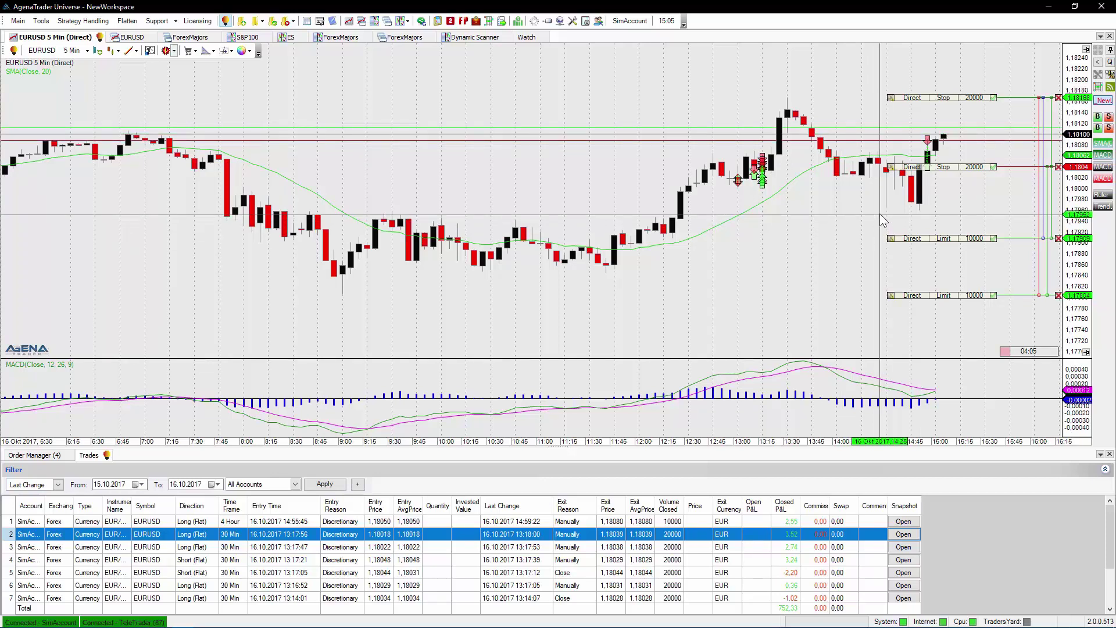
Move the sell stop, the upper buy limit and a remaining exit order to the market price to open and fully close the short.
{"action": "left_click_drag", "start_coordinate": [1011, 167], "coordinate": [1011, 141]}
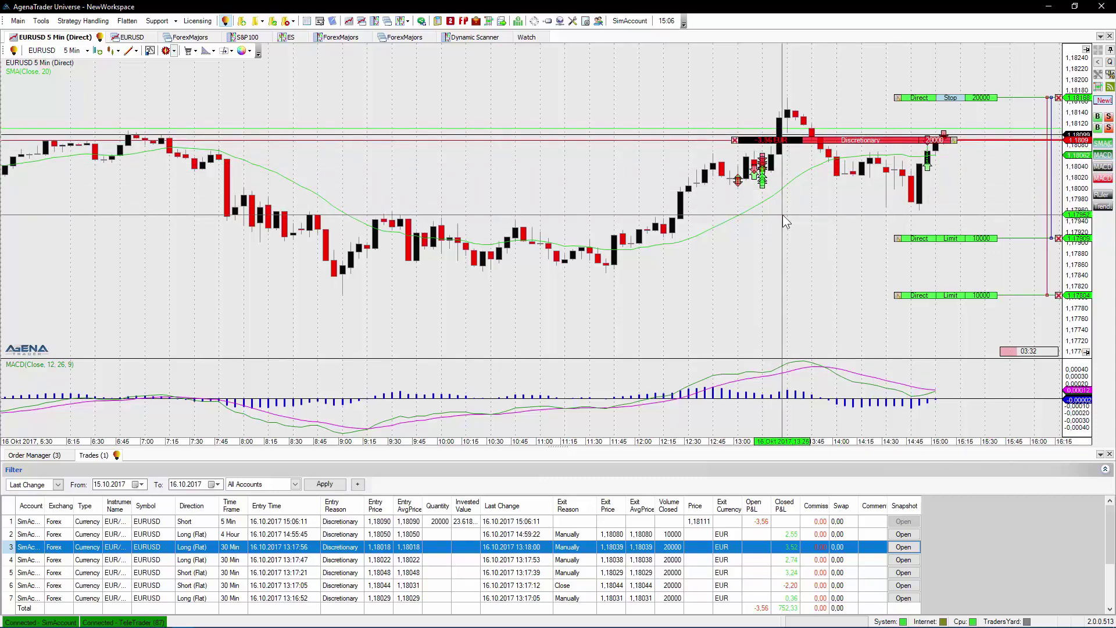
{"action": "left_click_drag", "start_coordinate": [1011, 238], "coordinate": [1010, 142]}
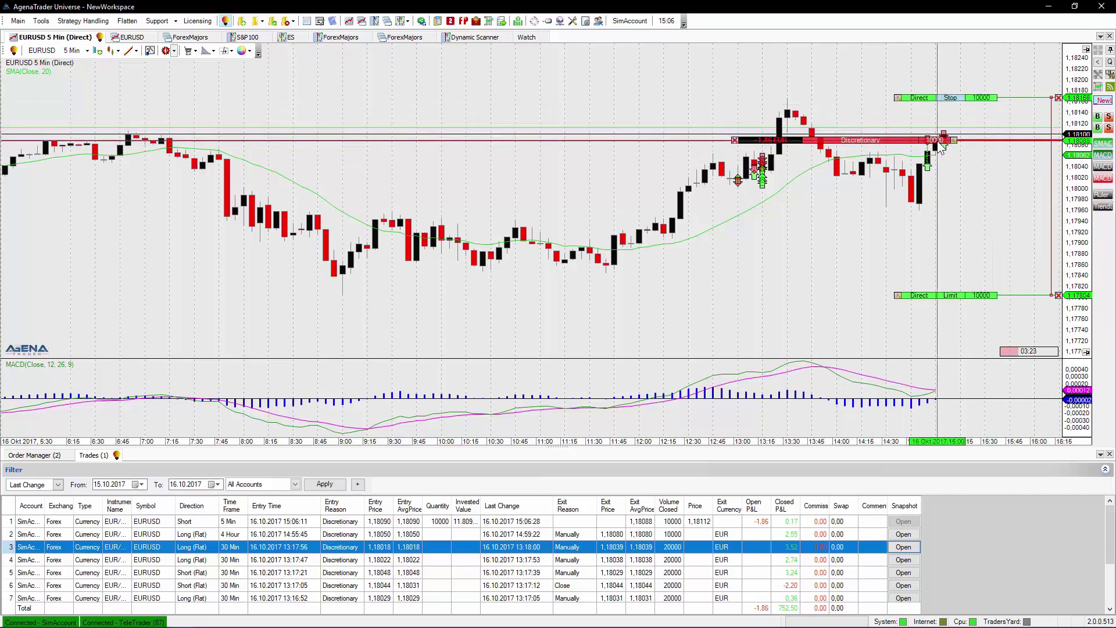
{"action": "mouse_move", "coordinate": [940, 146]}
{"action": "left_mouse_down"}
{"action": "mouse_move", "coordinate": [1004, 100]}
{"action": "mouse_move", "coordinate": [1008, 138]}
{"action": "left_mouse_up"}
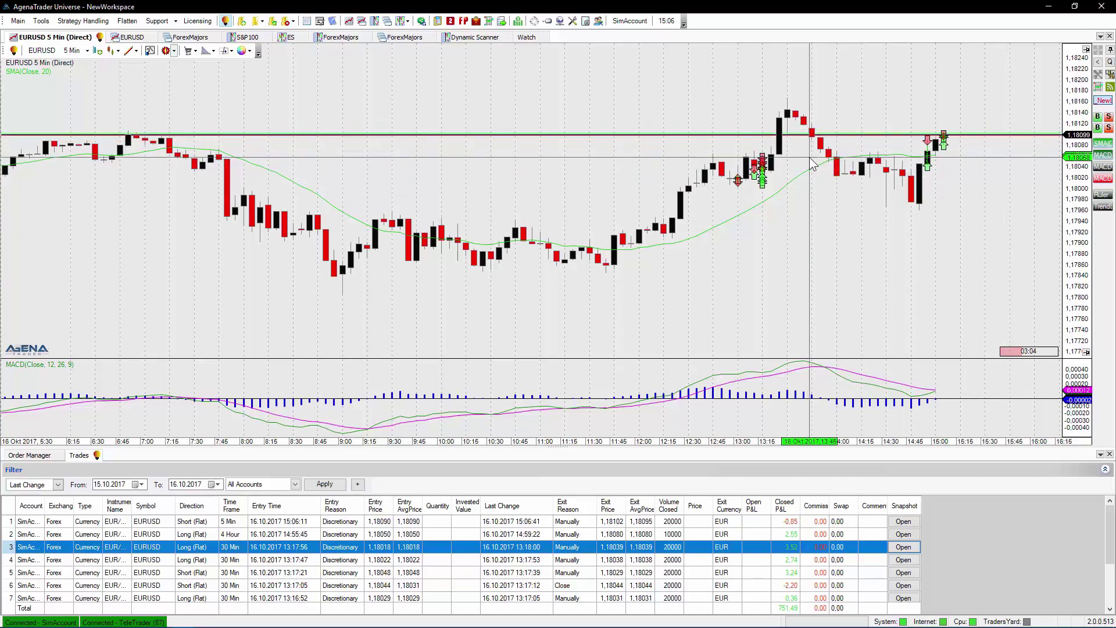
Open the chart snapshot of the just-closed EURUSD short trade from the trades list.
{"action": "left_click", "coordinate": [783, 522]}
{"action": "left_click", "coordinate": [892, 523]}
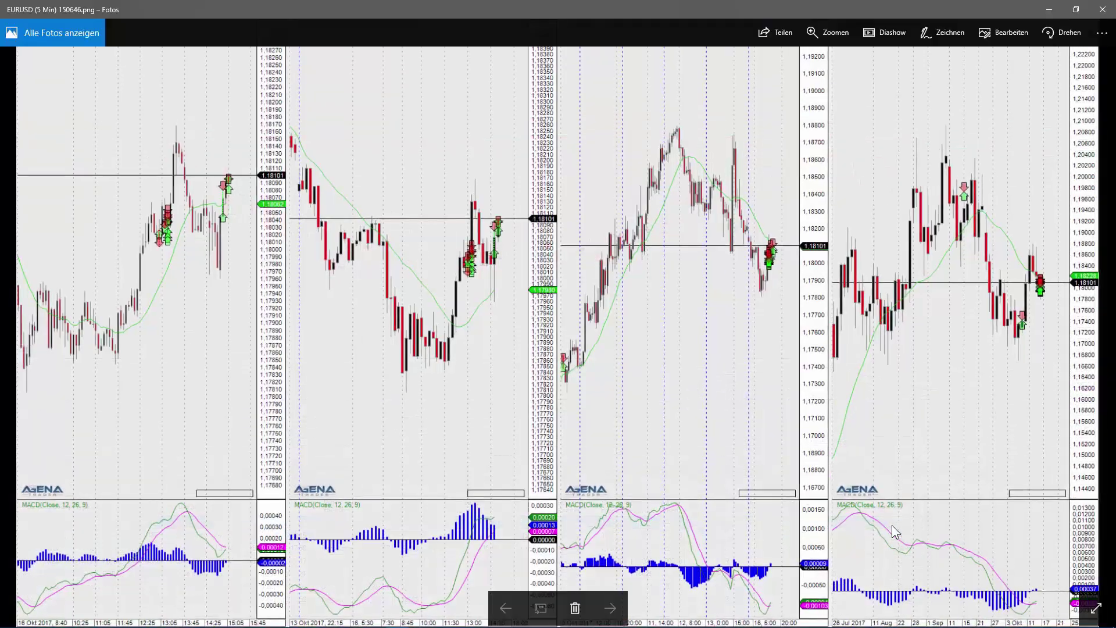